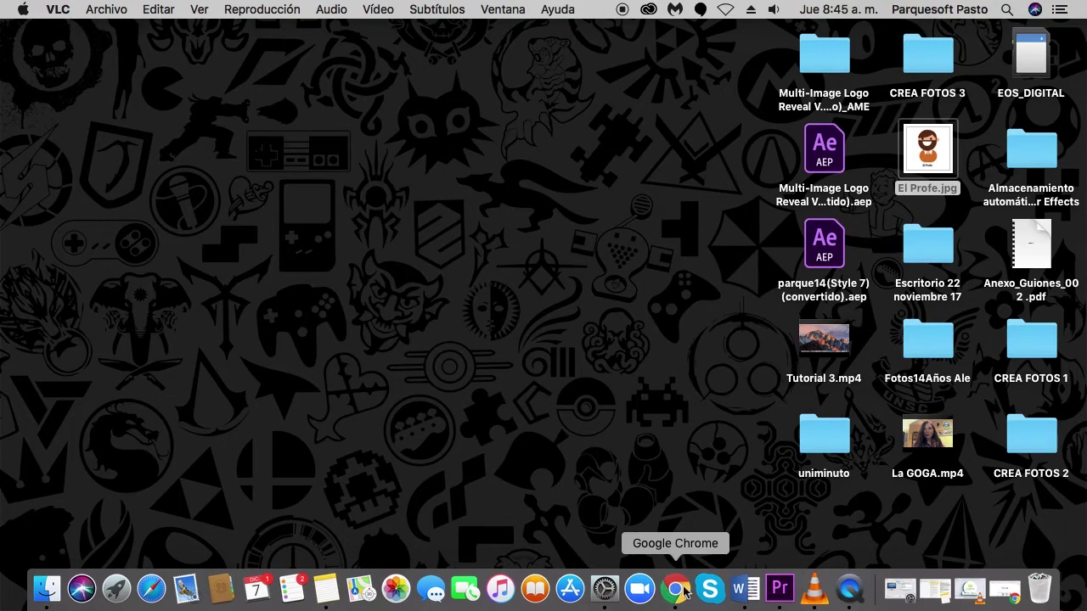
Launch Google Chrome from the Dock.
left_click(685, 591)
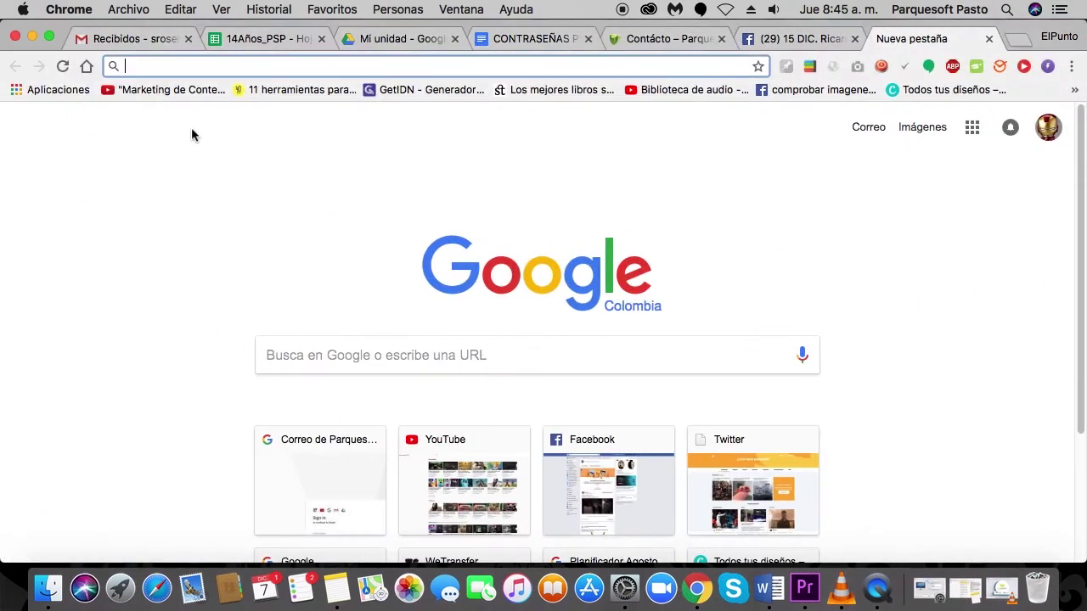
type("https://entretejer.culturai.co/")
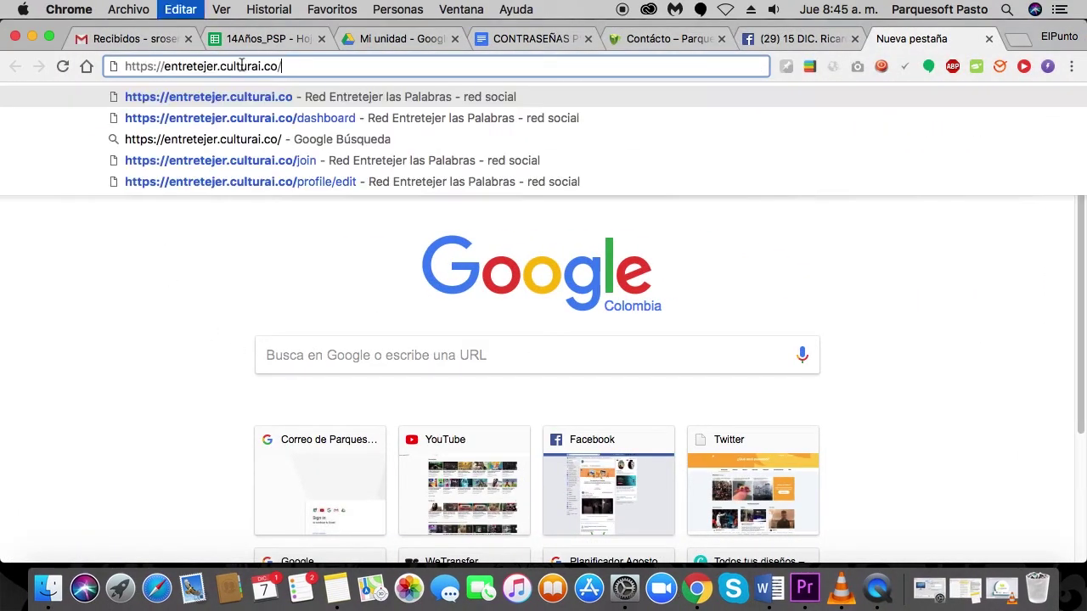
triple_click(302, 68)
left_click(289, 68)
left_click_drag(289, 68, 115, 72)
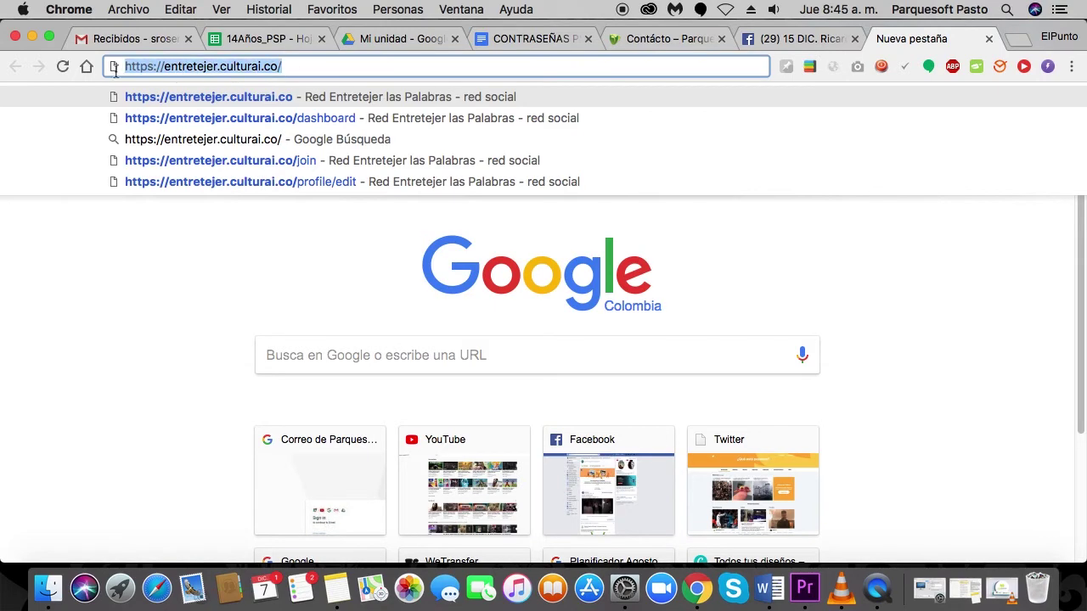
key("Return")
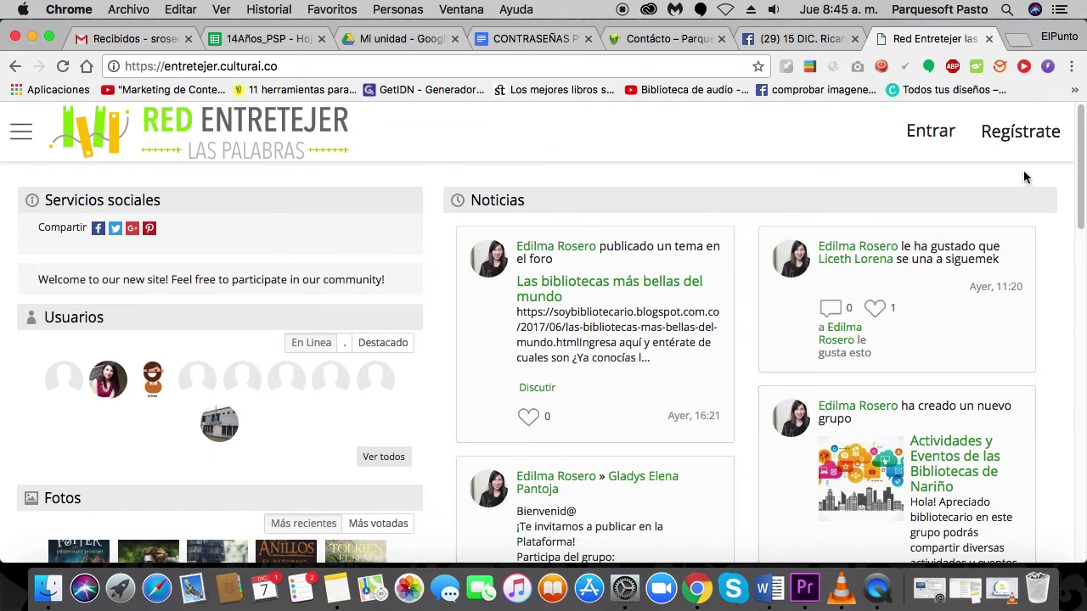
scroll(1081, 168, "down", 1)
left_click_drag(1081, 168, 1074, 463)
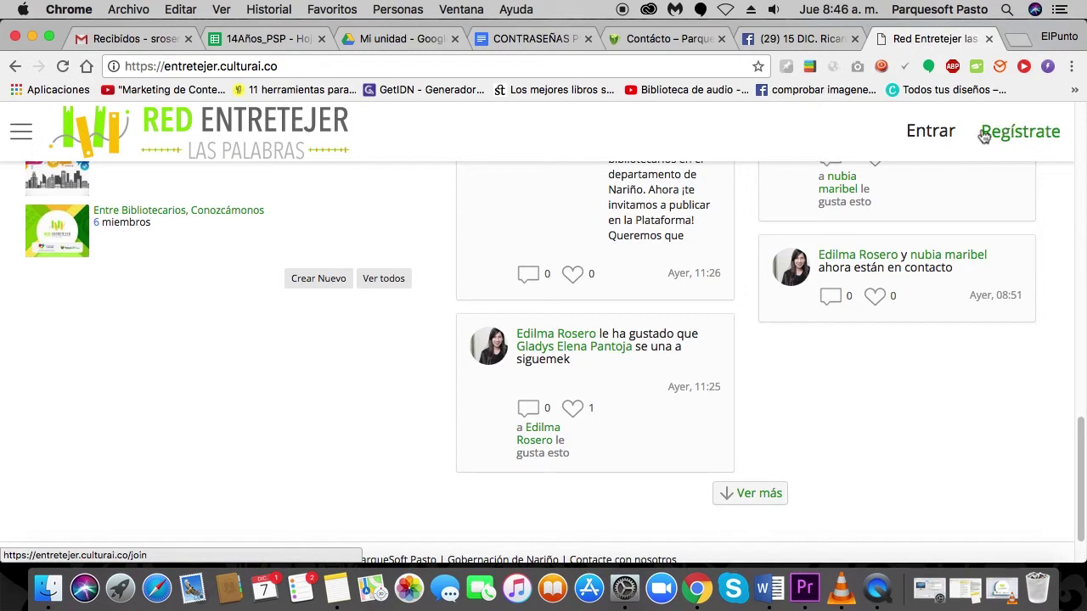
Open the Regístrate page and enter the username.
left_click(1035, 138)
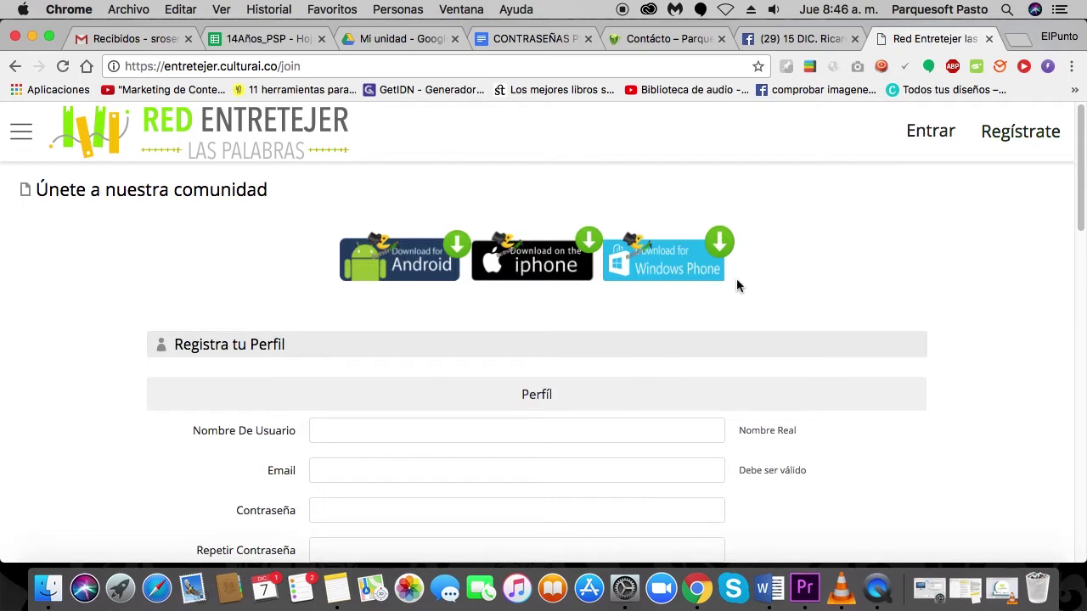
scroll(737, 278, "down", 3)
scroll(736, 286, "up", 1)
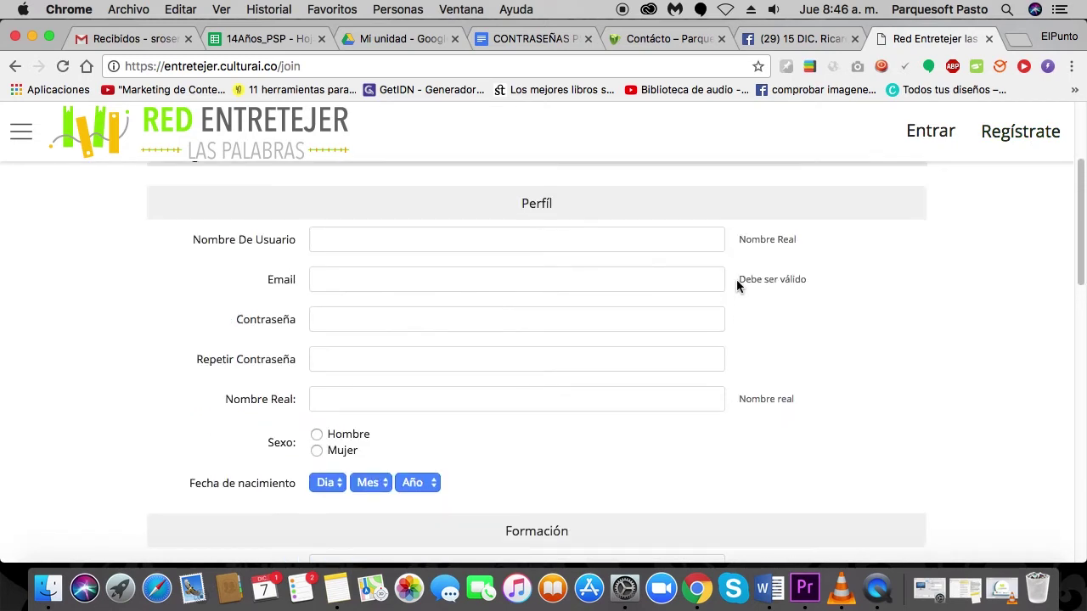
left_click(343, 242)
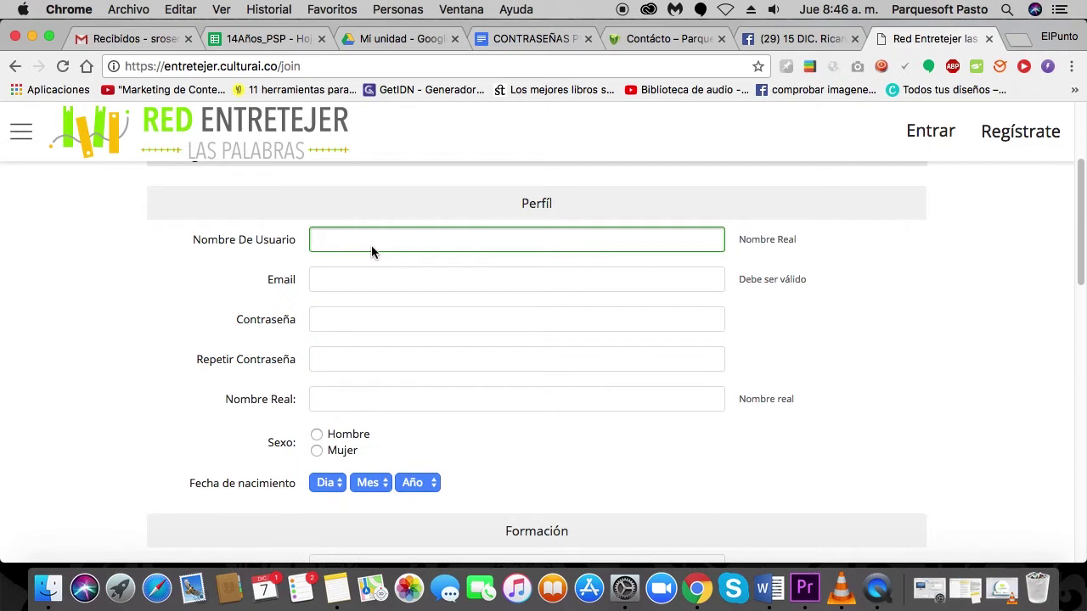
Fill in the e-mail address field.
left_click(349, 285)
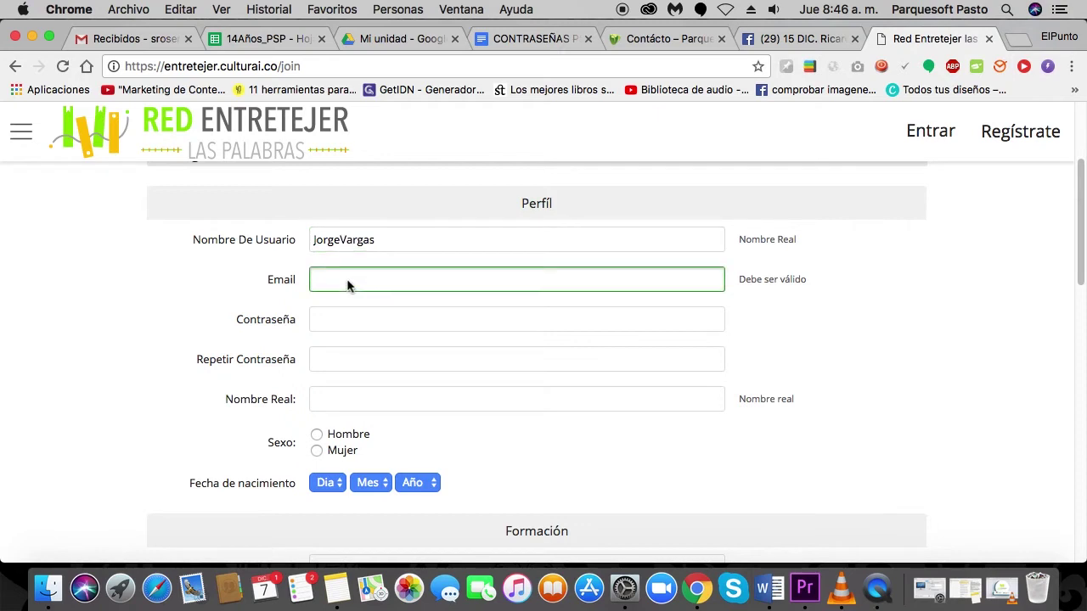
type("srosero")
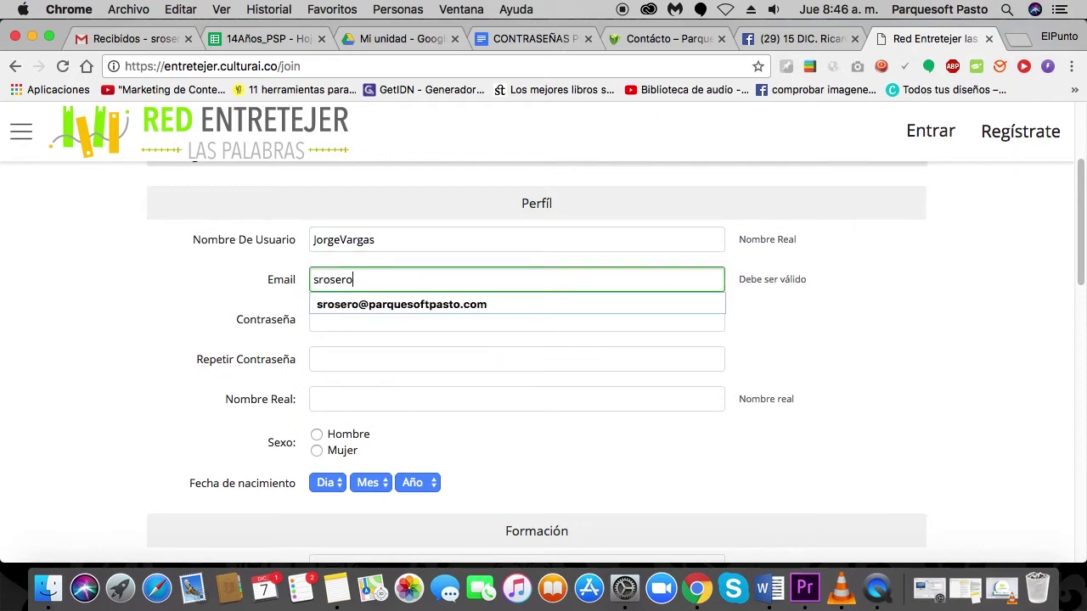
key("BackSpace")
key("BackSpace")
key("BackSpace")
key("BackSpace")
key("BackSpace")
key("BackSpace")
key("BackSpace")
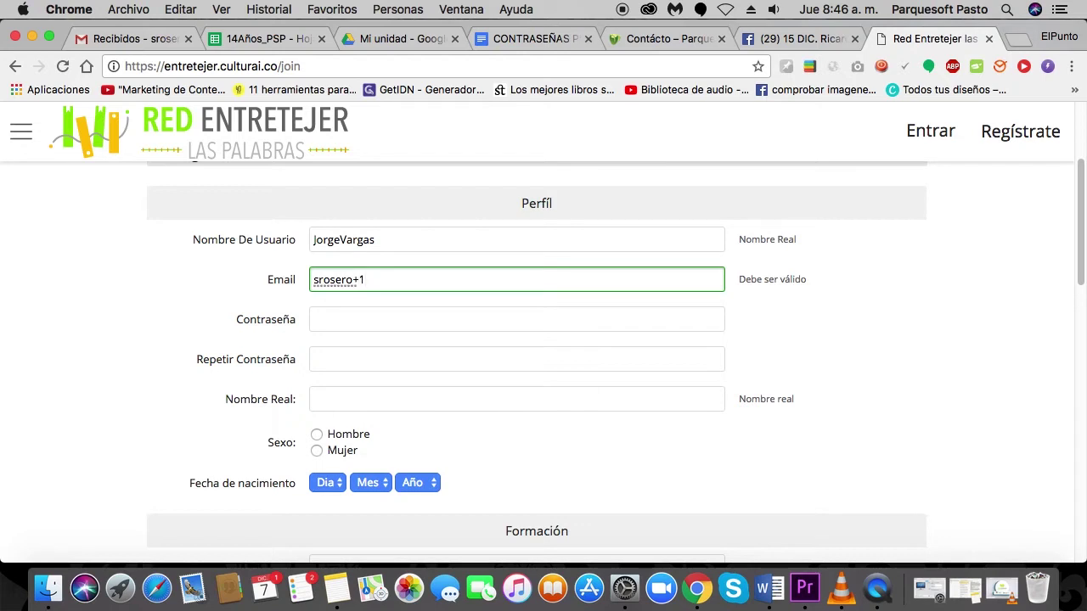
Enter the account password and repeat it in the confirmation field.
key("Tab")
type("123456")
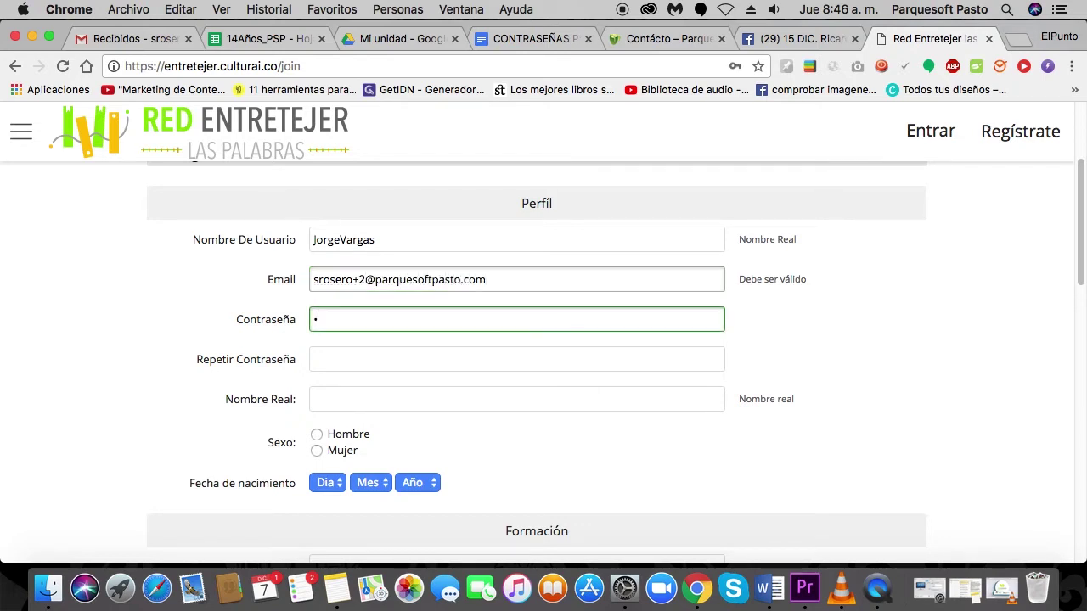
type("78")
key("super+a")
key("BackSpace")
type("12")
left_click(516, 360)
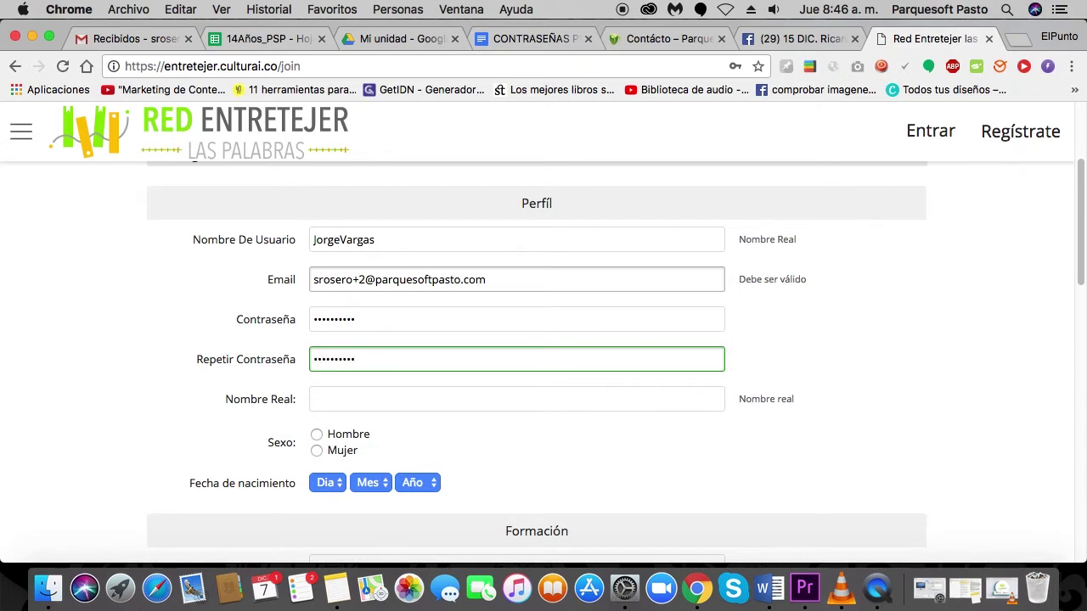
left_click(517, 399)
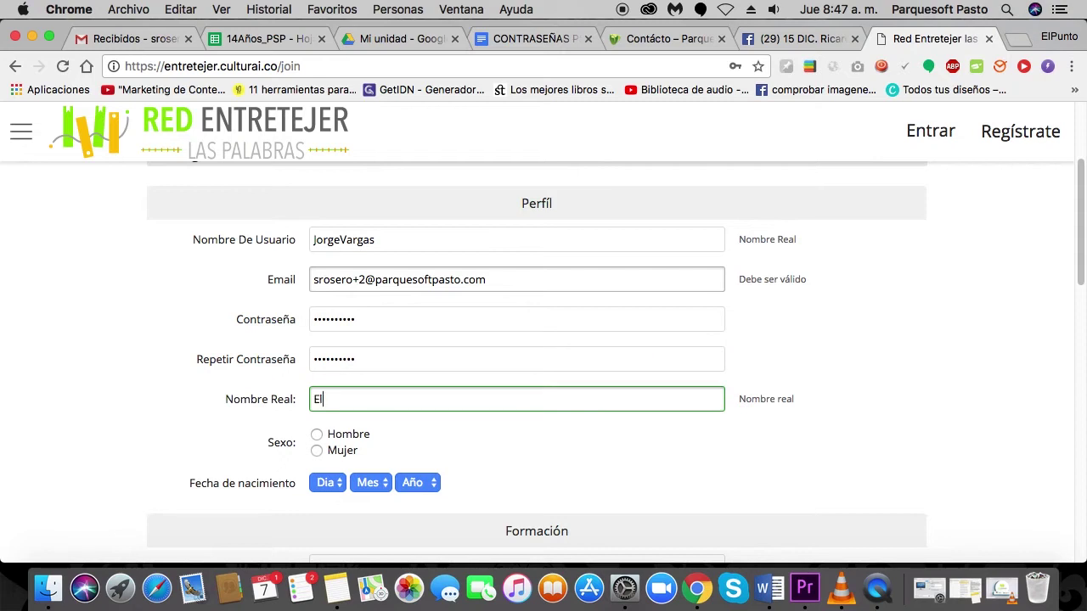
Enter the Nombre Real and mark sex as Hombre.
type("El Profe de la Red")
scroll(427, 368, "up", 1)
scroll(427, 366, "down", 2)
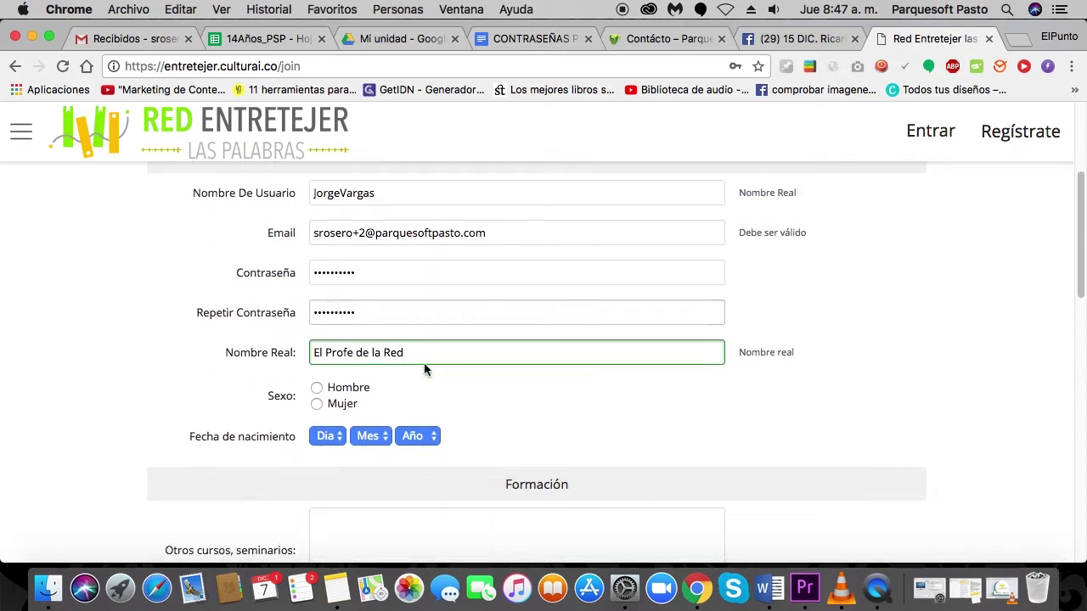
left_click(316, 387)
scroll(341, 425, "down", 1)
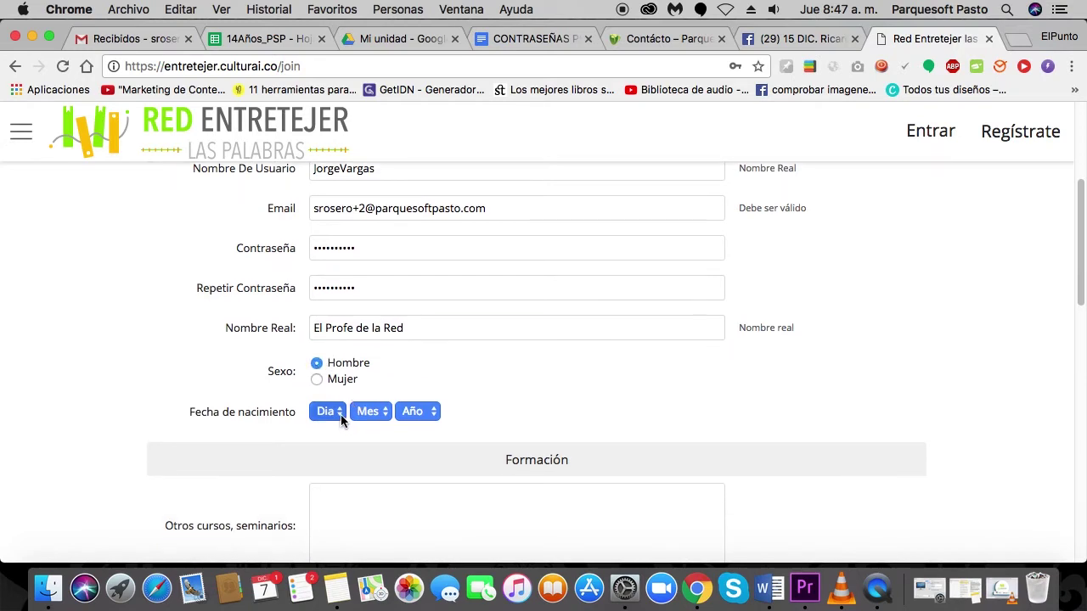
left_click(341, 414)
left_click(332, 486)
left_click(367, 411)
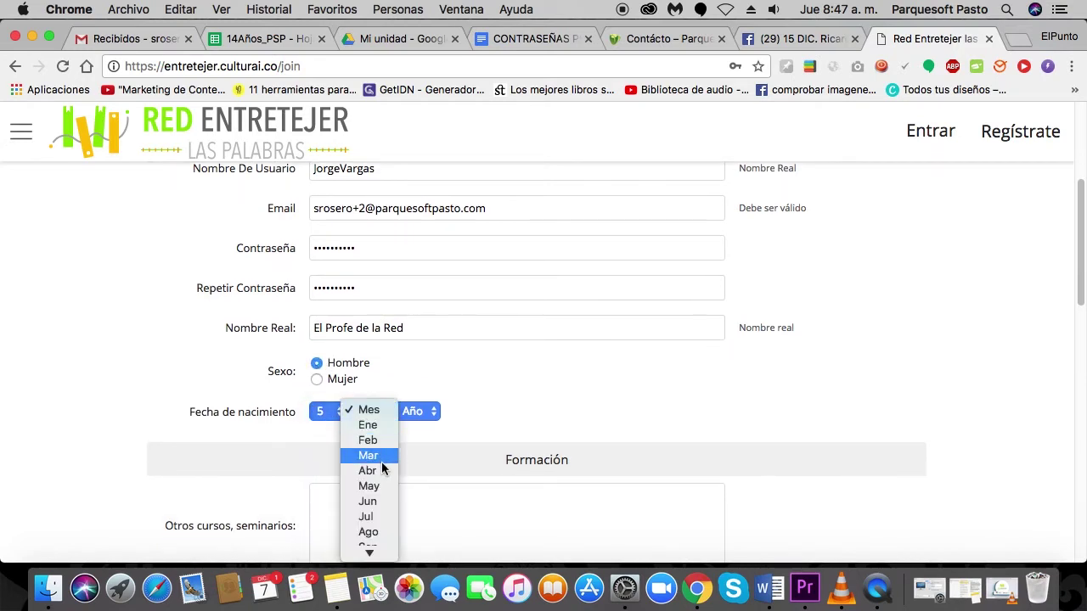
left_click(381, 461)
left_click(423, 411)
scroll(445, 477, "down", 5)
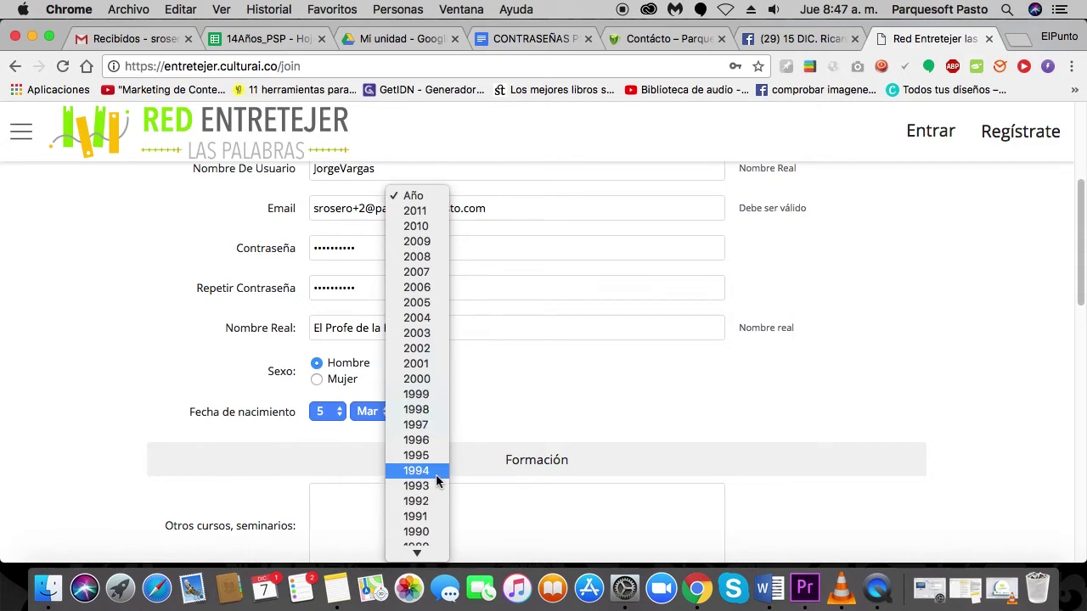
scroll(435, 474, "down", 6)
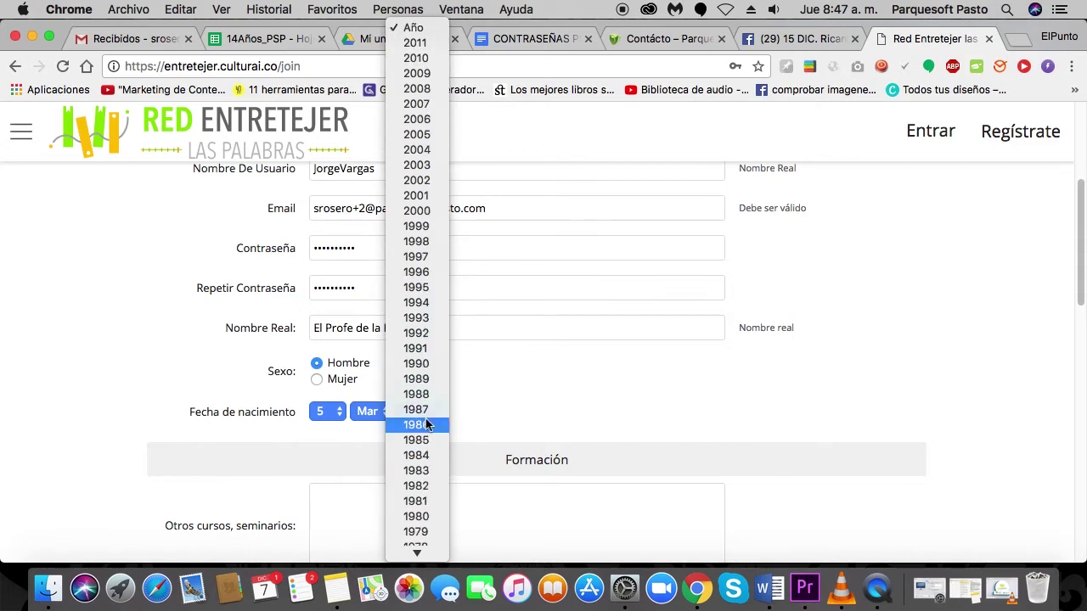
left_click(428, 425)
scroll(574, 393, "down", 4)
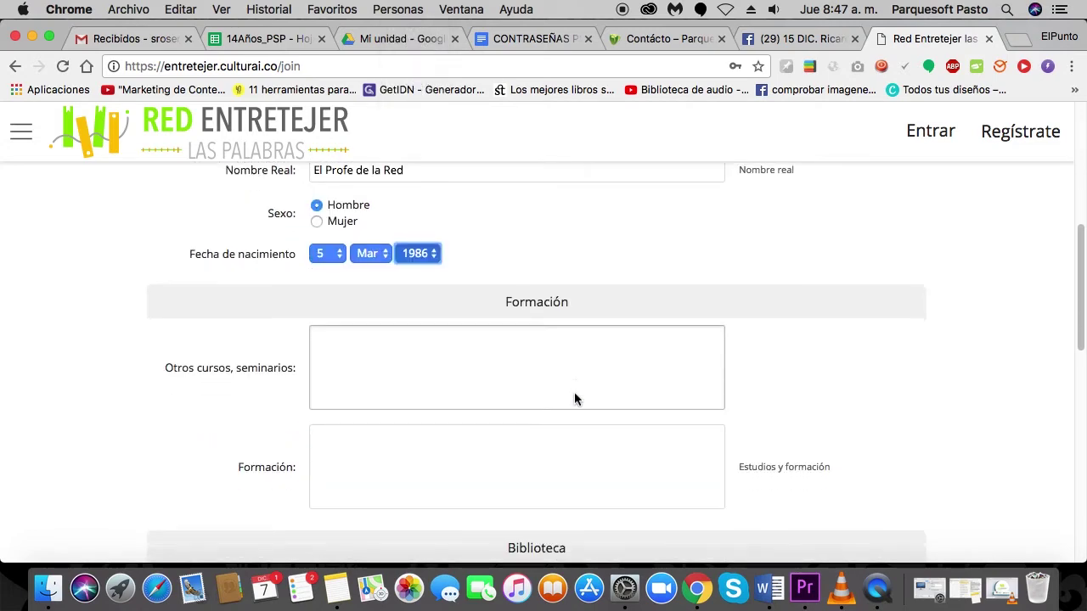
scroll(574, 394, "down", 3)
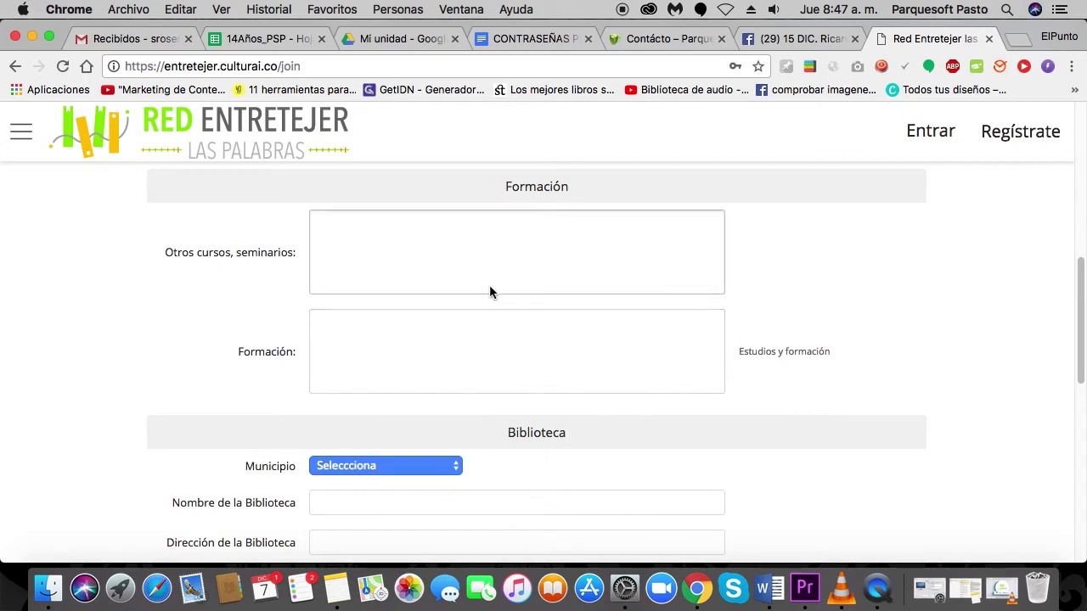
left_click(336, 588)
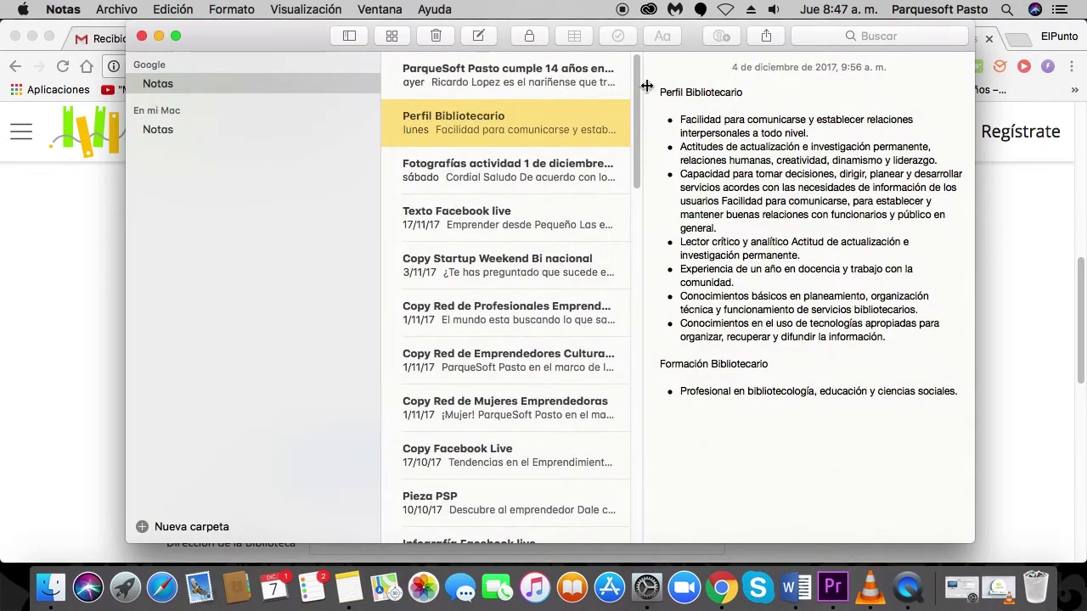
Select the Perfil Bibliotecario skills bullets in Notes and return to the Chrome form.
left_click_drag(680, 120, 894, 338)
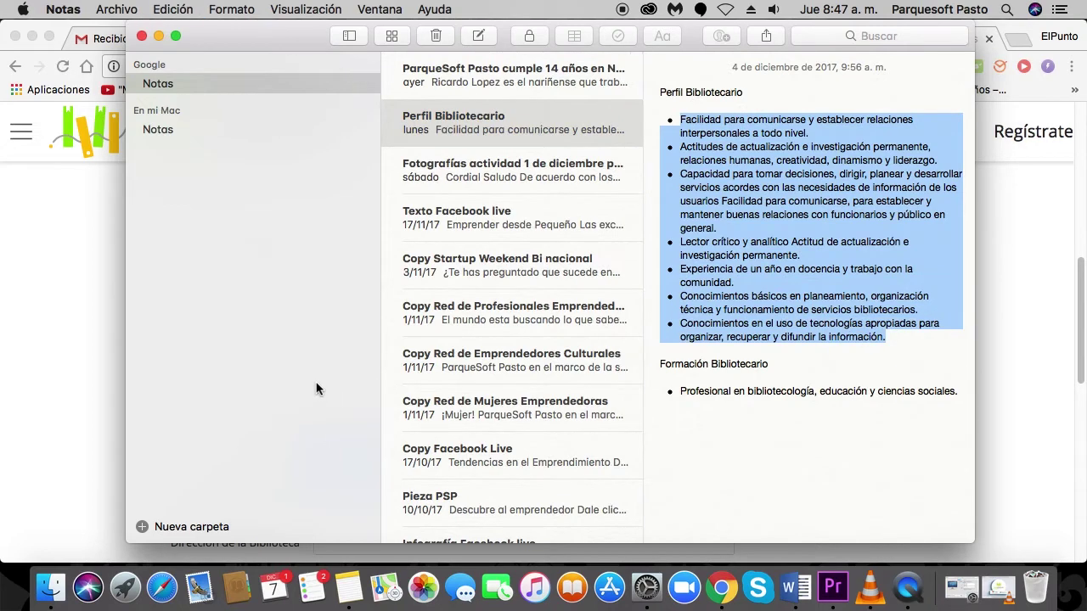
left_click(19, 345)
left_click(392, 268)
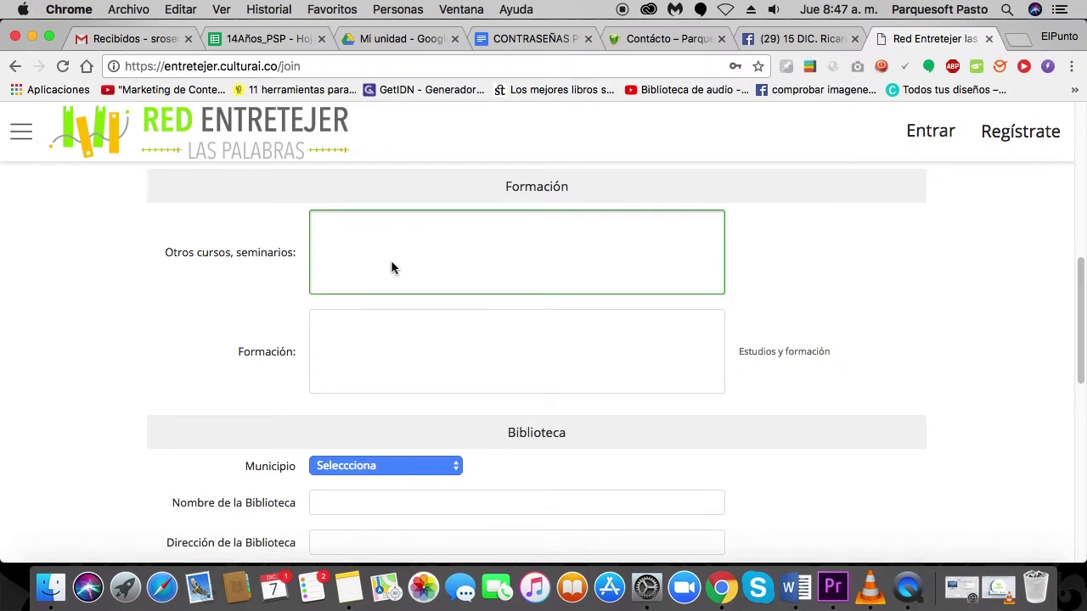
Paste the skills list into Otros cursos and the bibliotecología degree line into Formación.
key("super+v")
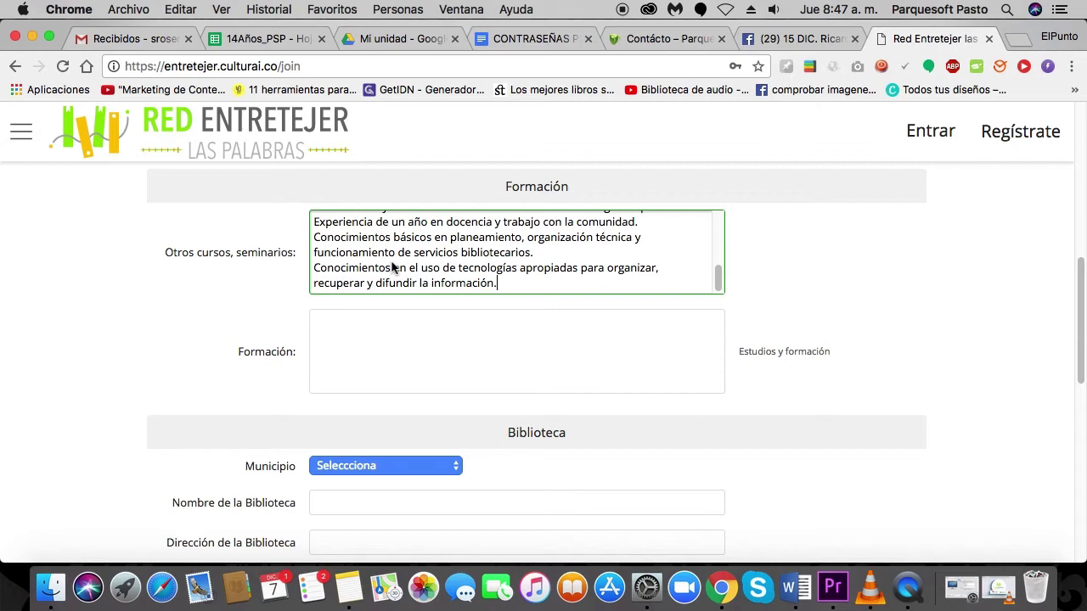
key("super+Tab")
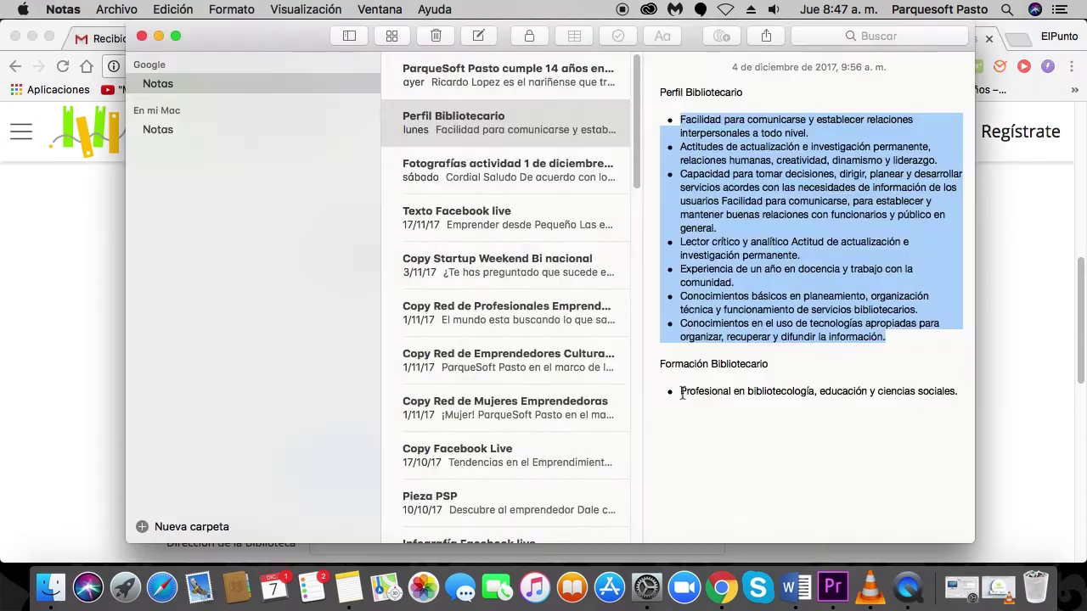
left_click_drag(680, 392, 957, 392)
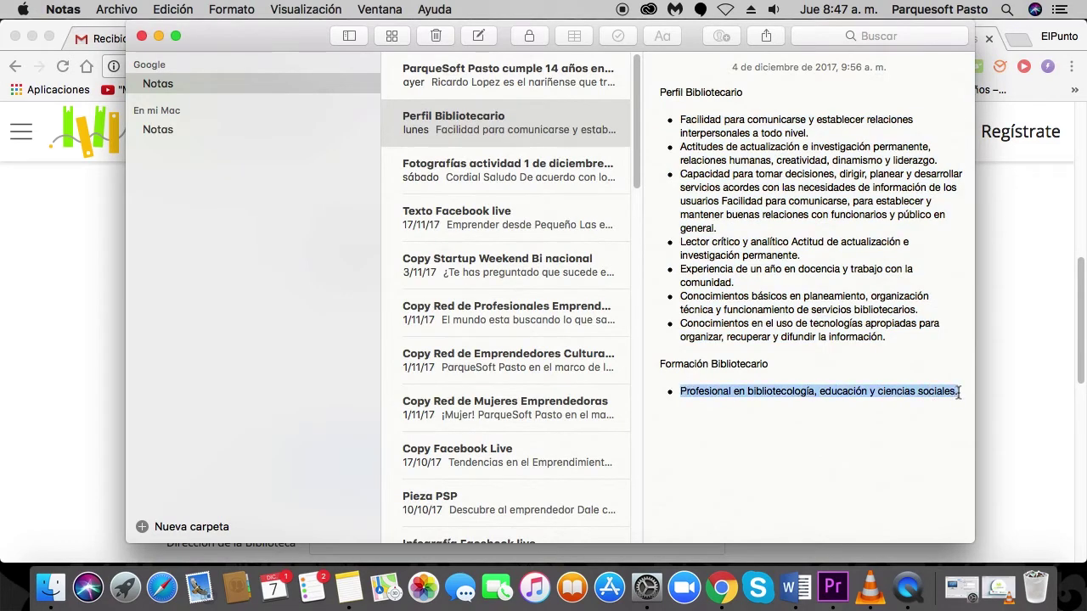
key("super+c")
key("super+Tab")
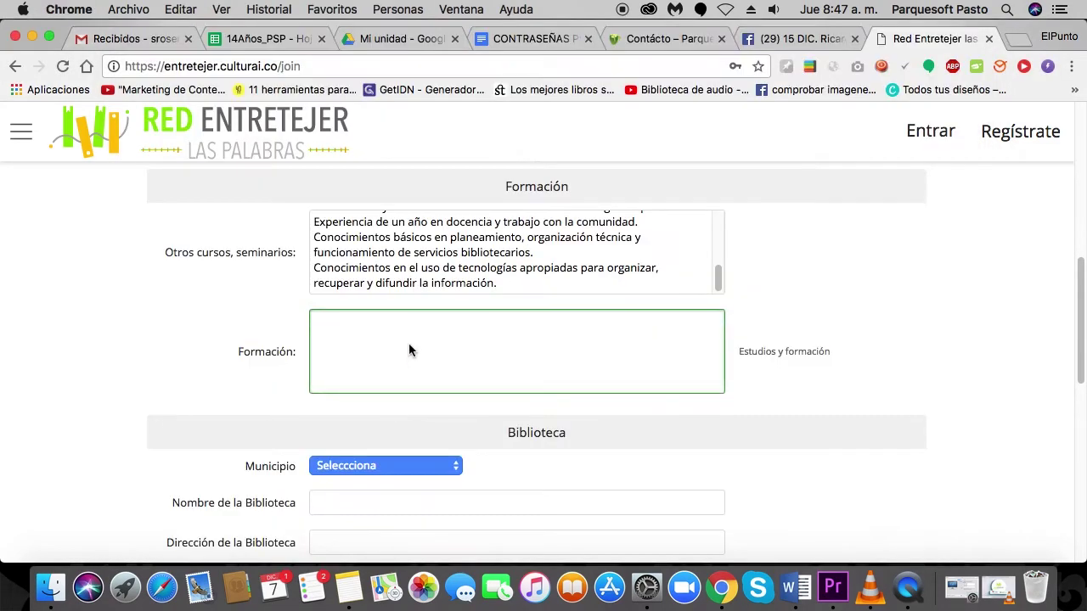
key("super+v")
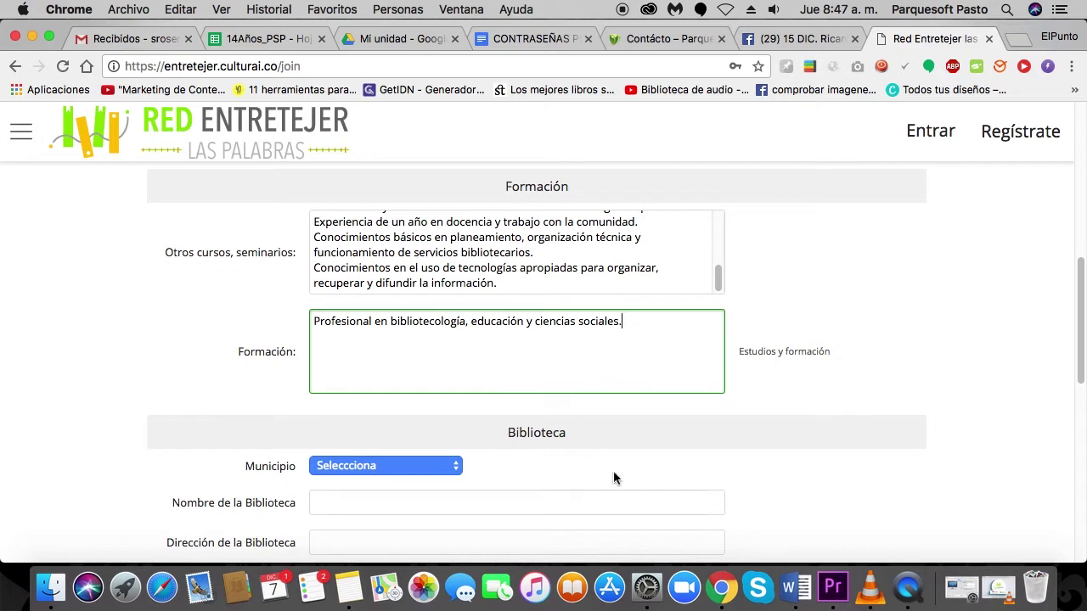
scroll(707, 459, "down", 5)
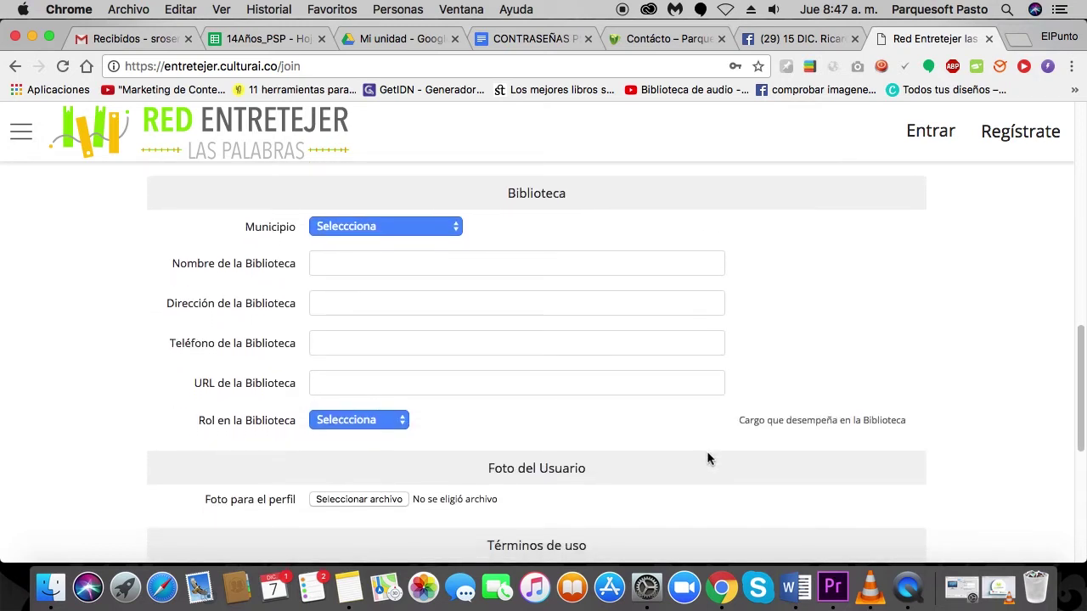
Choose PASTO as Municipio and enter the municipal library's name.
left_click(448, 224)
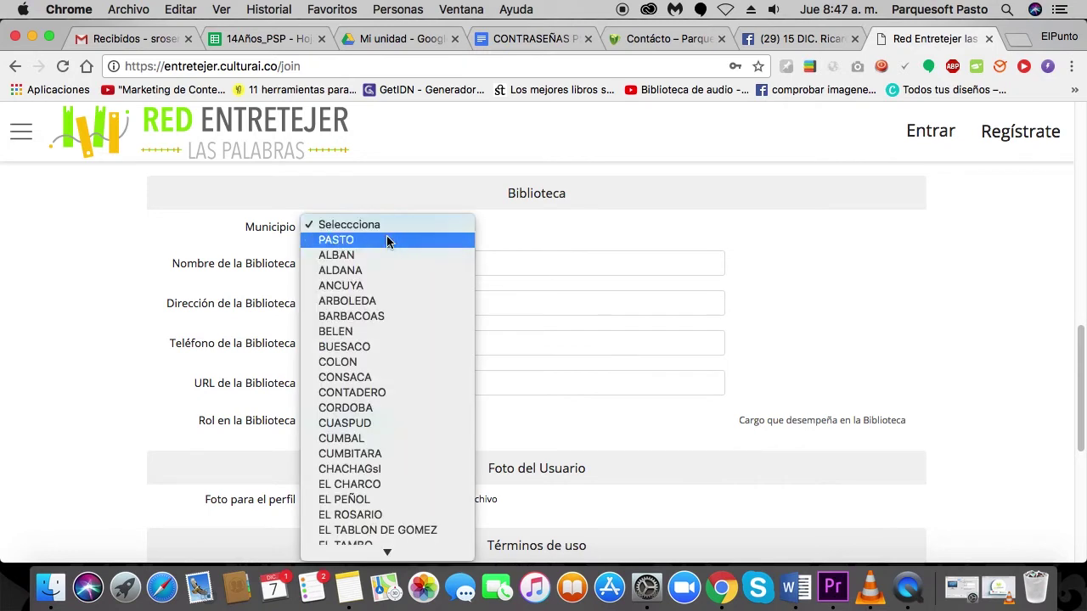
mouse_move(386, 556)
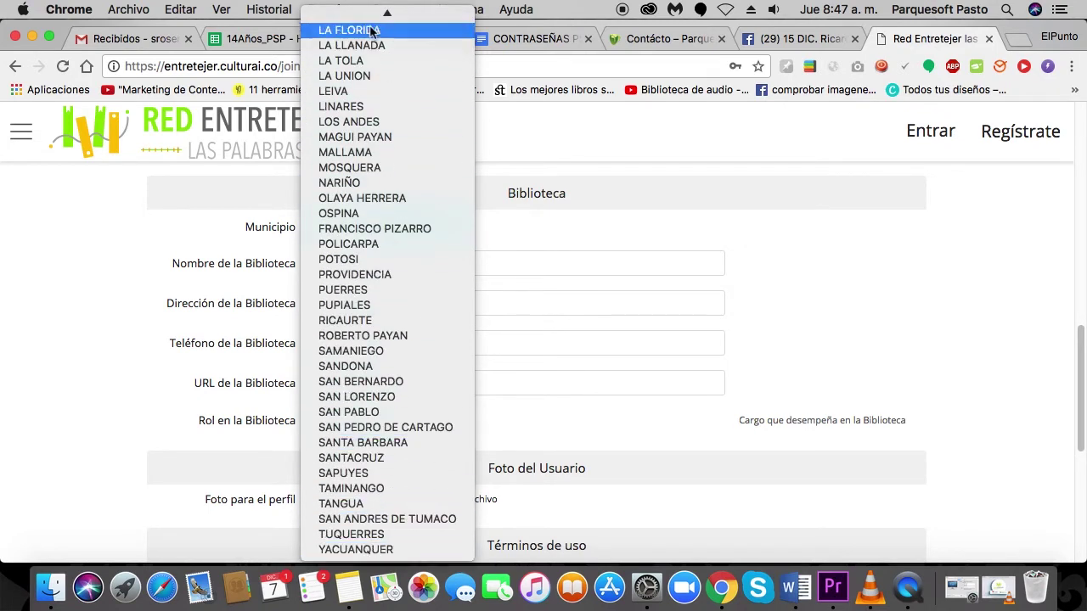
mouse_move(386, 12)
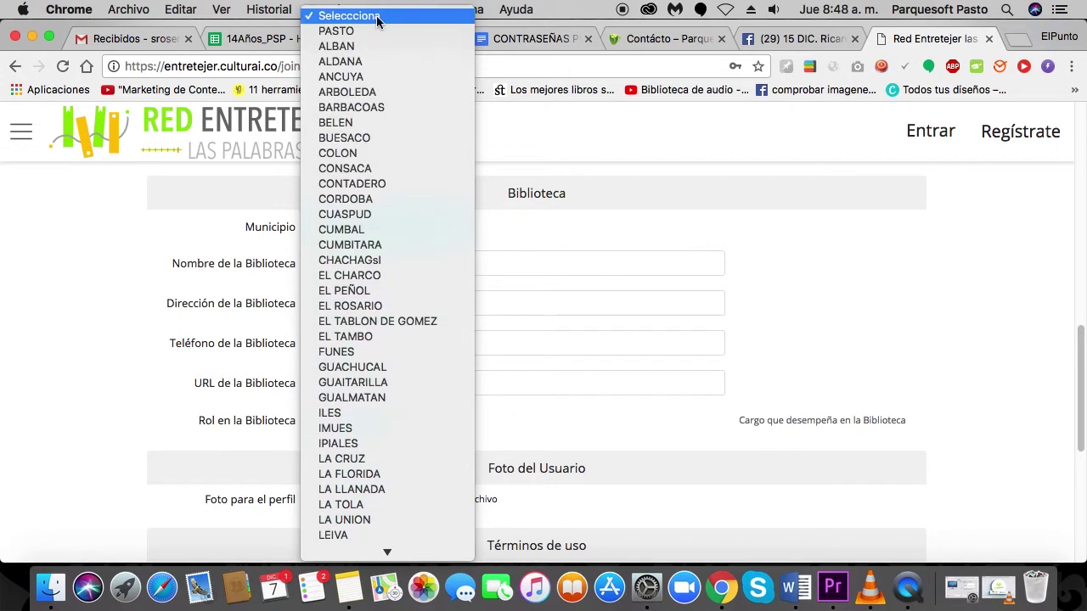
left_click(373, 31)
left_click(344, 262)
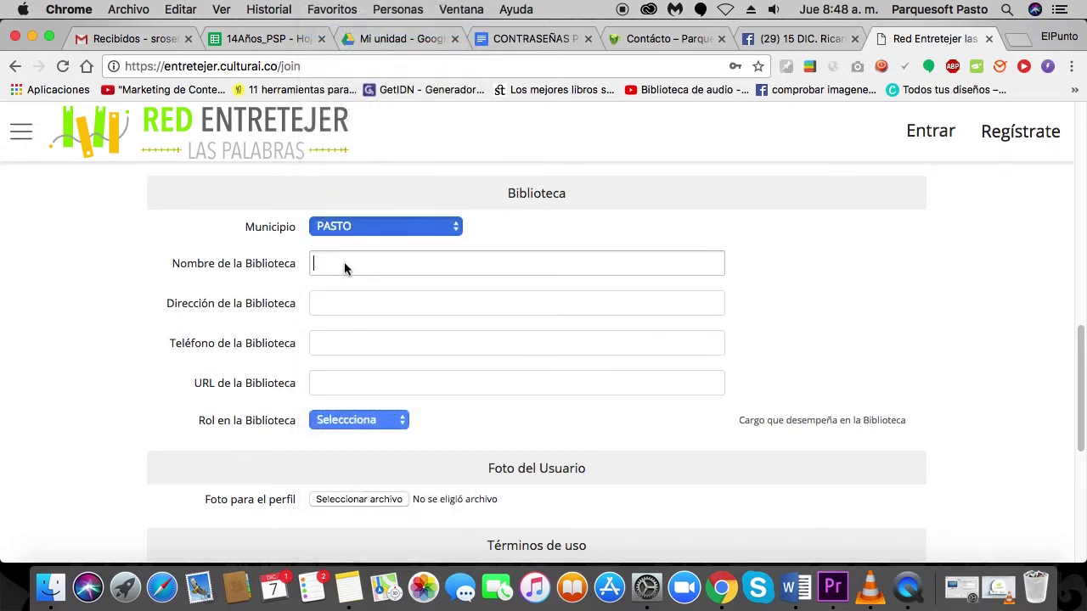
type("Bibli")
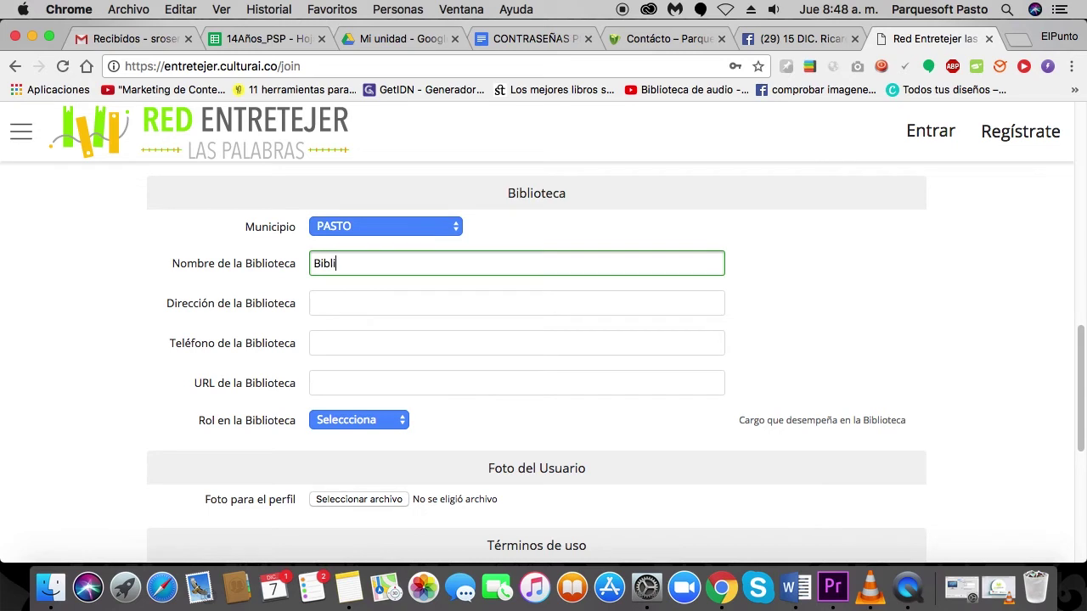
type("oteca Pública Municipa")
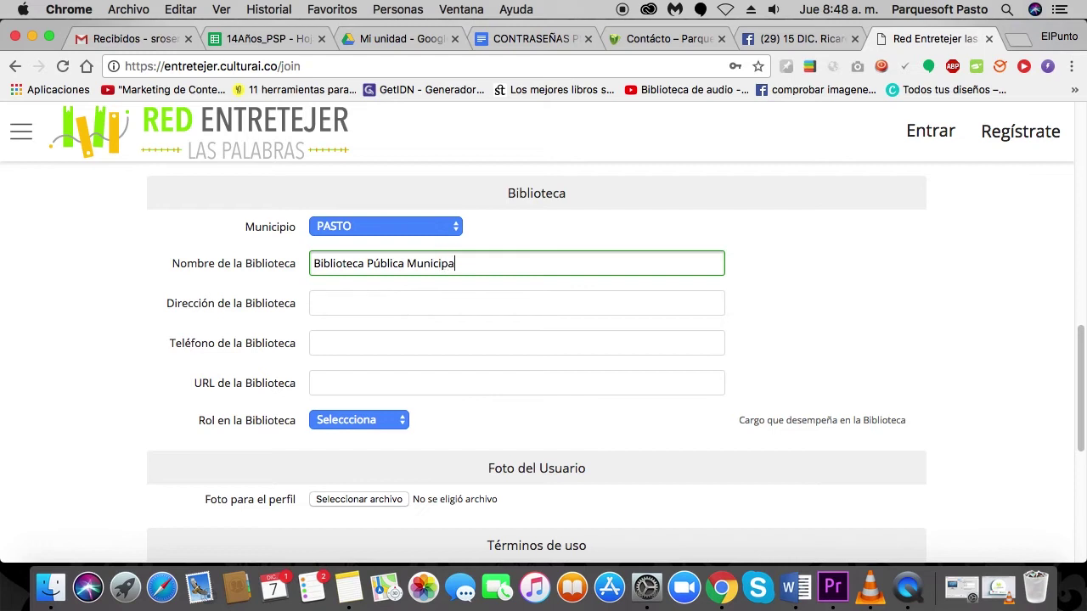
type("l Jorge al")
key("BackSpace")
key("BackSpace")
type("Alfredo Vargas")
Fill in the library's address, phone number and website URL.
left_click(315, 303)
type("cr")
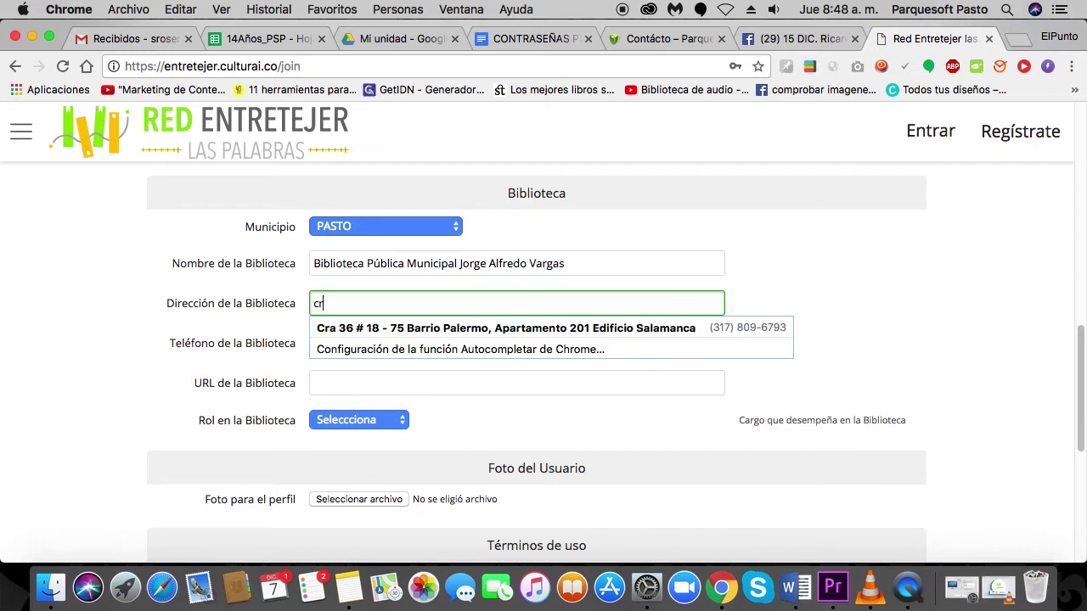
type(" 34 · 56- 98")
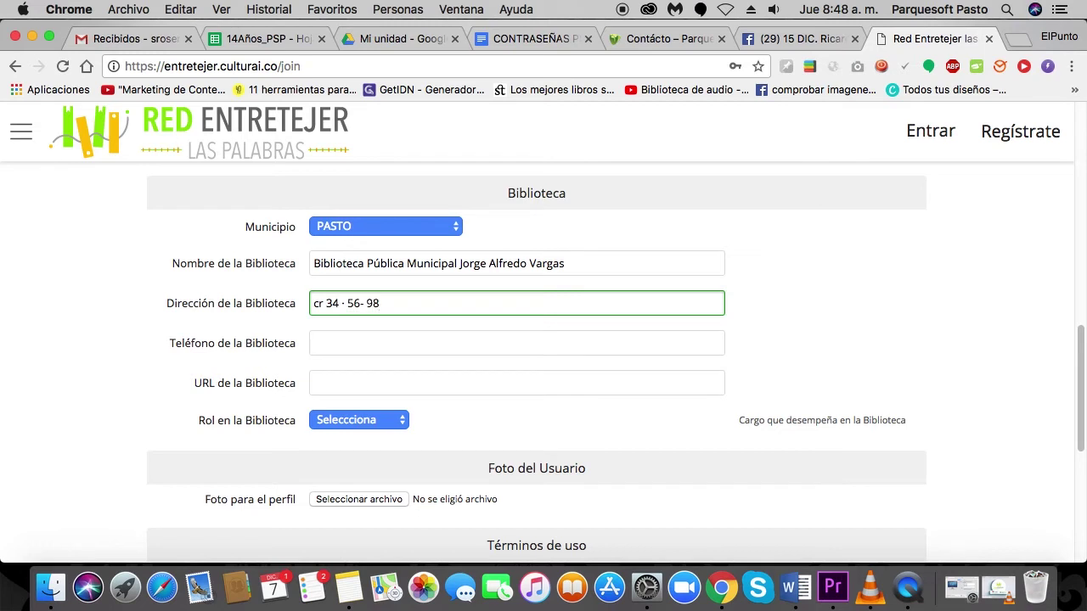
left_click(339, 345)
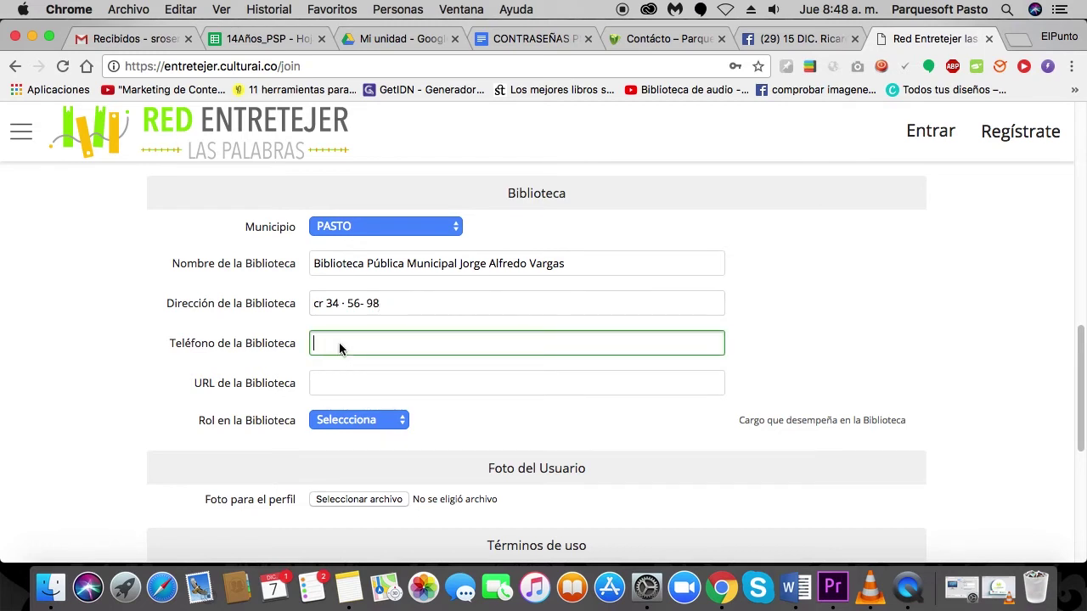
type("7458523")
left_click(344, 388)
type("www")
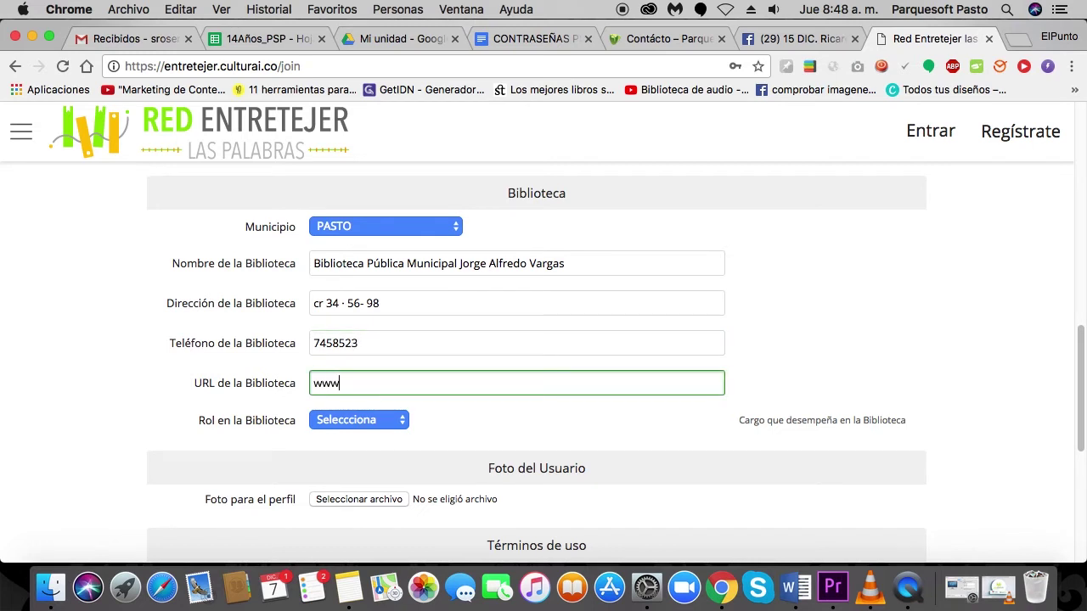
type(".bibliotecajorgealfr")
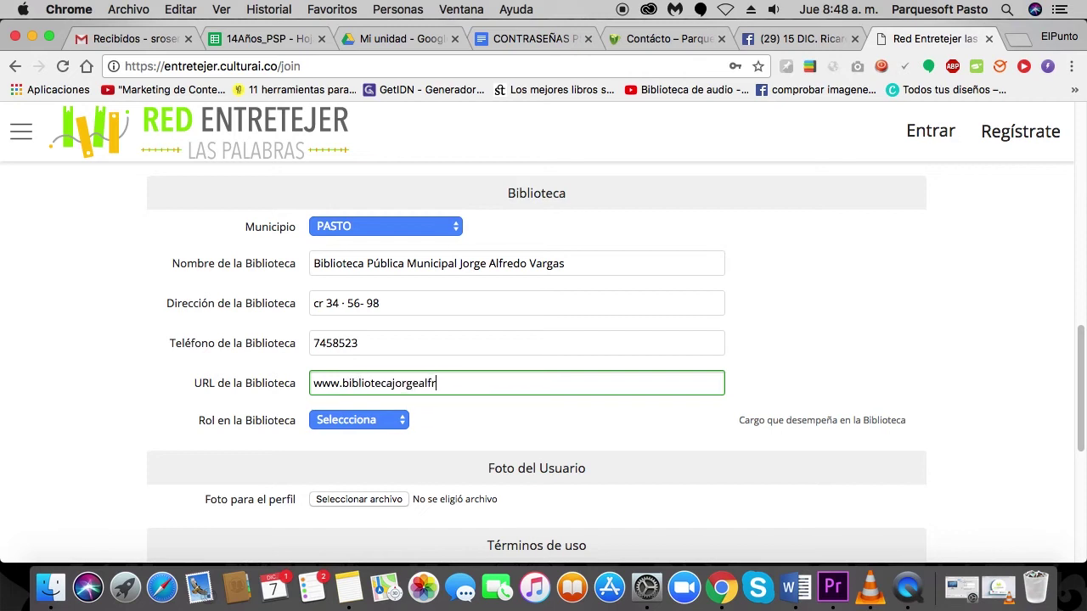
type("edovargas.com")
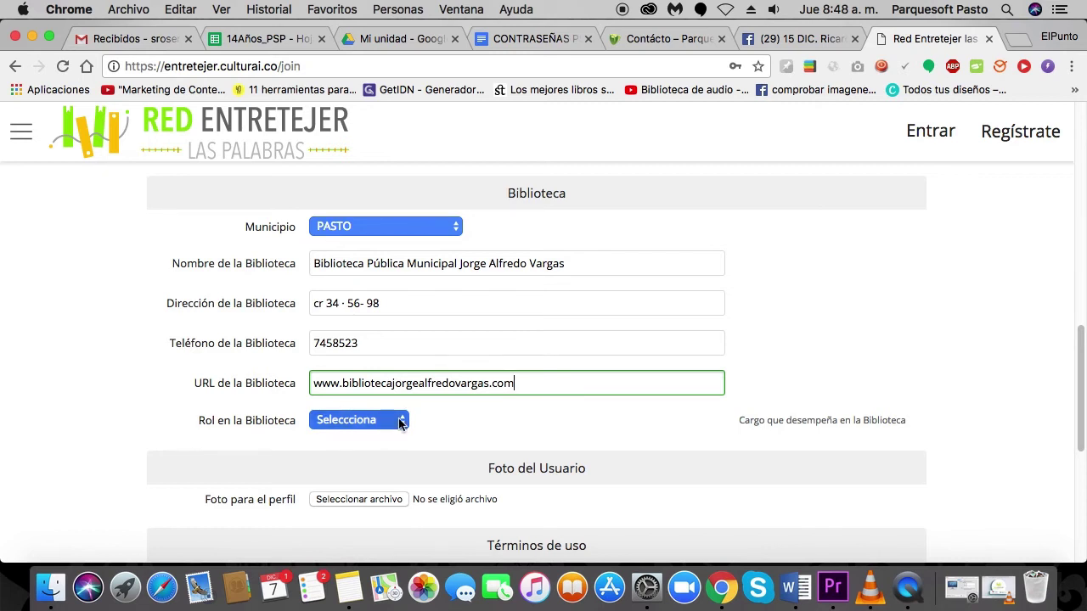
Set Rol en la Biblioteca to Bibliotecario.
left_click(399, 420)
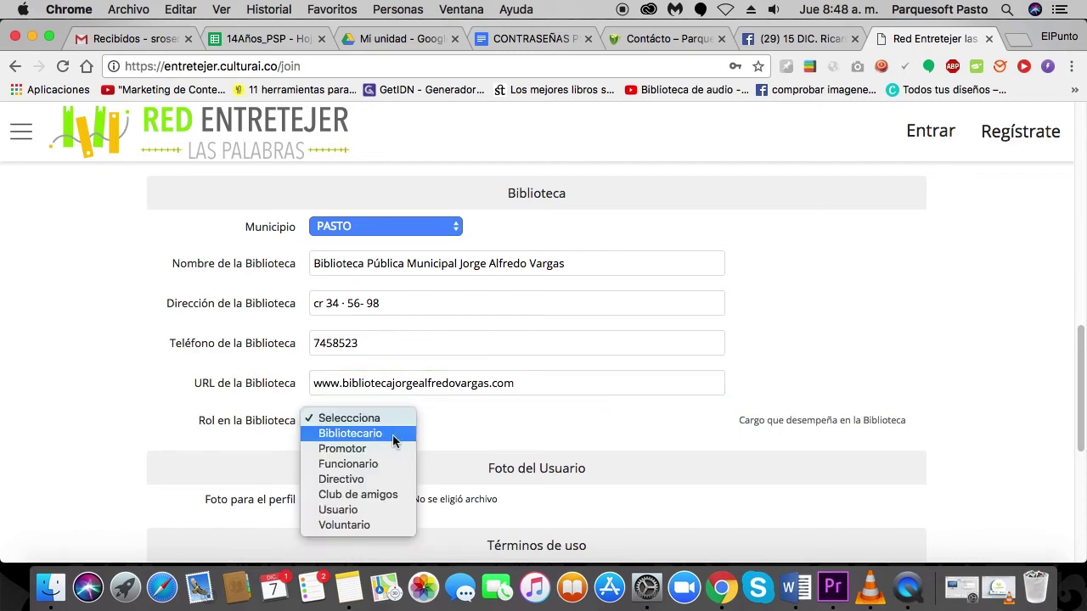
left_click(392, 434)
scroll(756, 434, "down", 1)
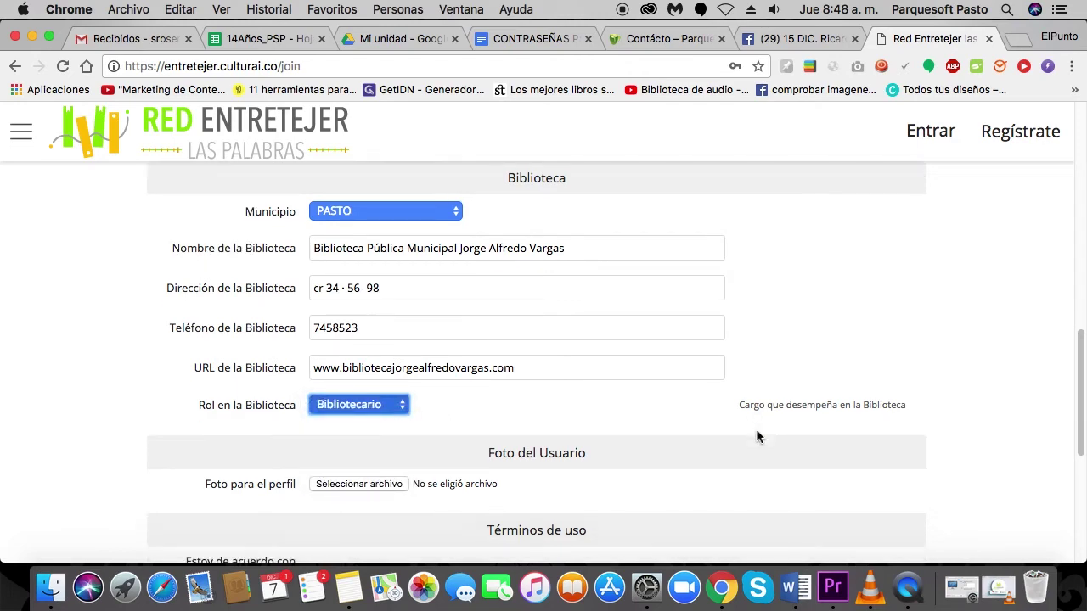
scroll(758, 437, "down", 5)
scroll(758, 436, "up", 2)
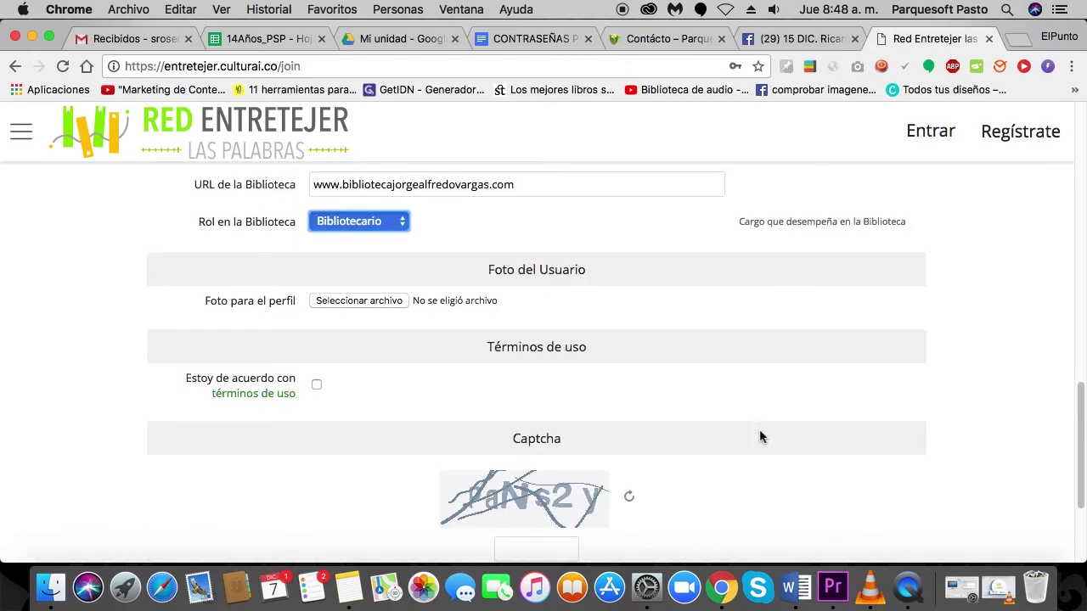
left_click(375, 304)
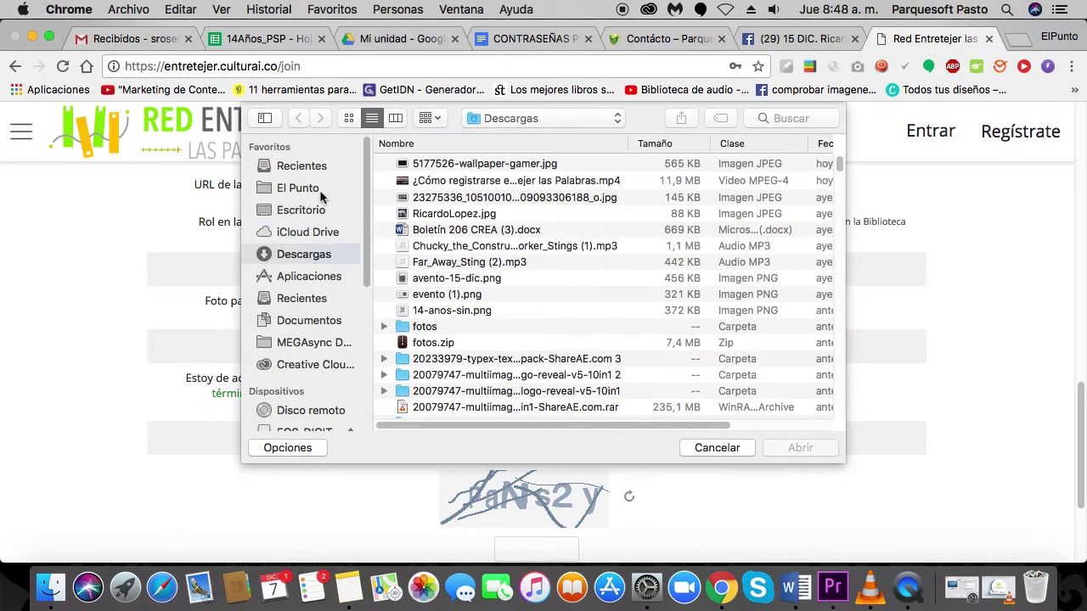
Upload El Profe.jpg from Escritorio as the profile photo.
left_click(319, 208)
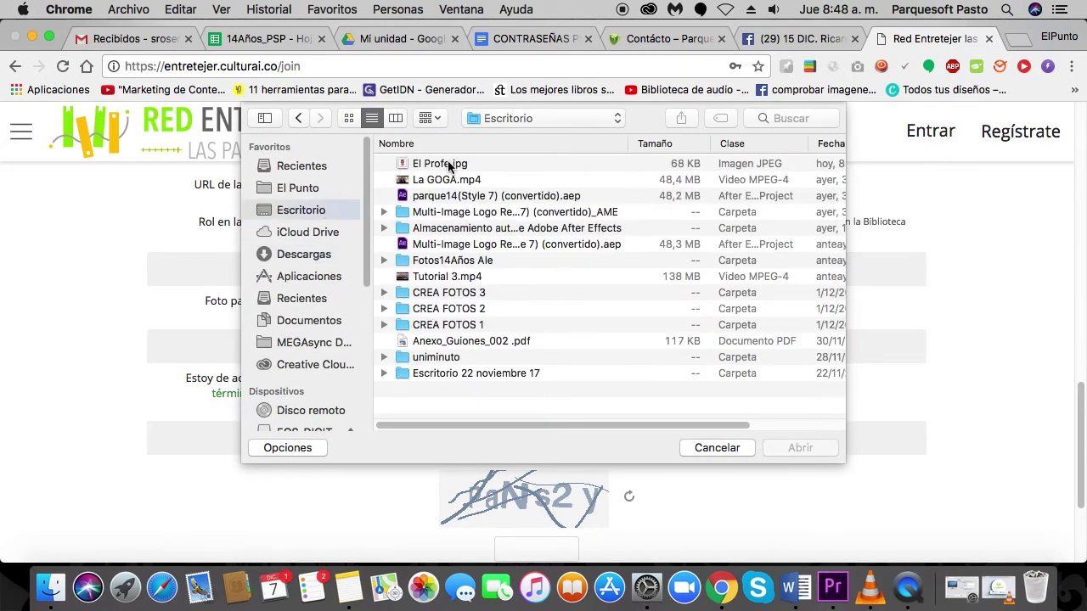
left_click(449, 167)
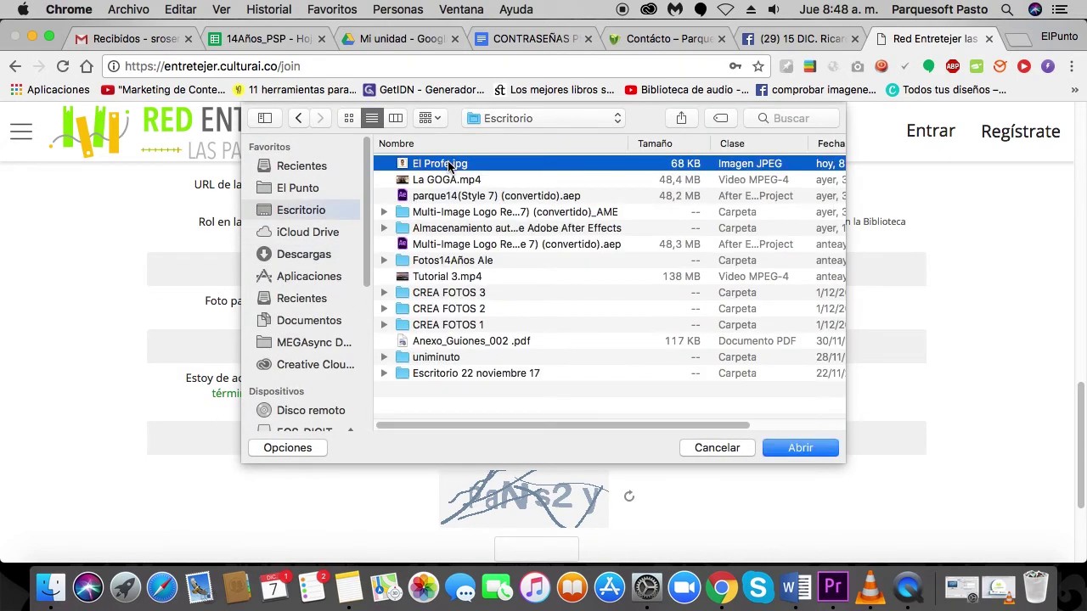
left_click(803, 447)
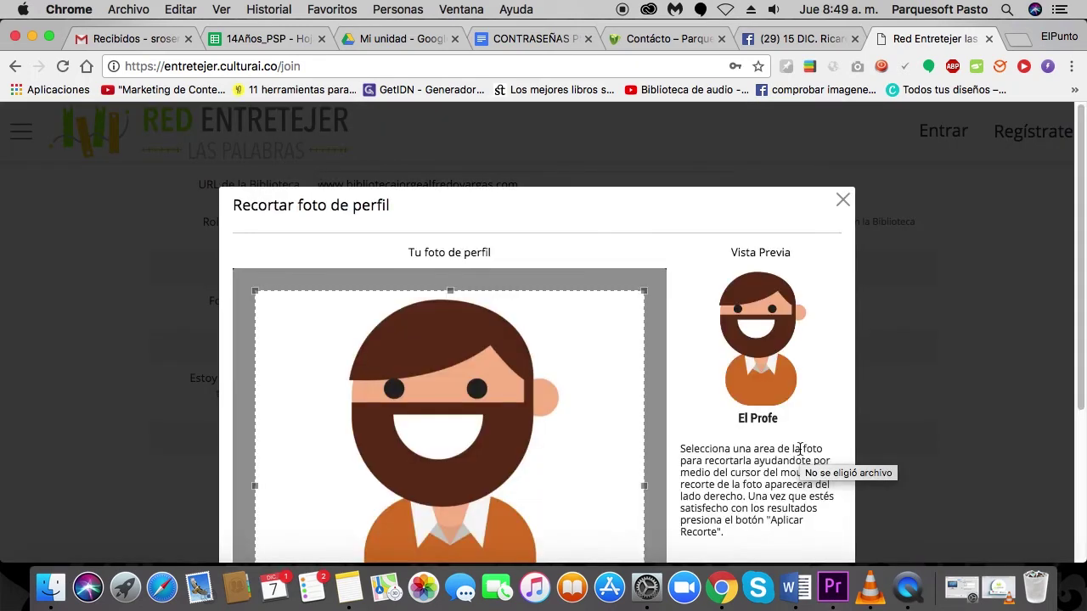
Apply the crop in Recortar foto de perfil to set the El Profe avatar.
scroll(696, 406, "down", 5)
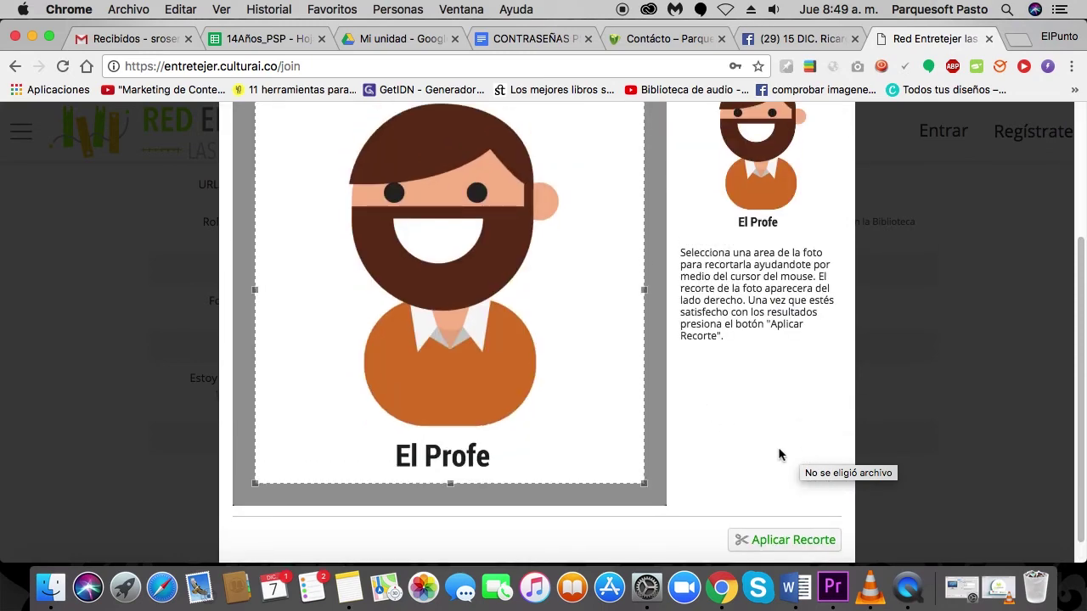
left_click(770, 543)
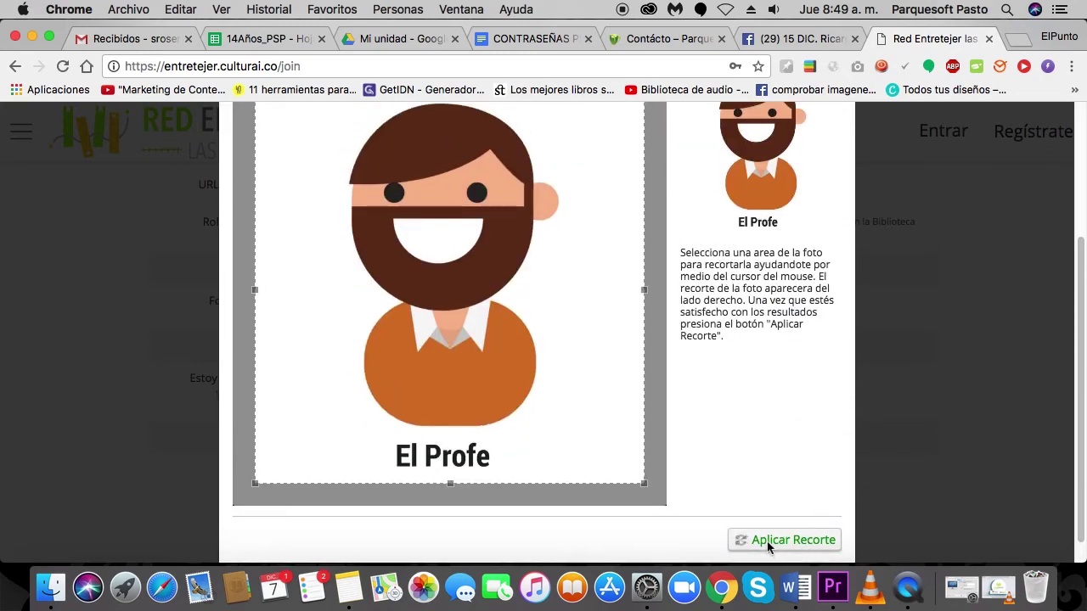
scroll(522, 418, "down", 2)
scroll(524, 419, "down", 3)
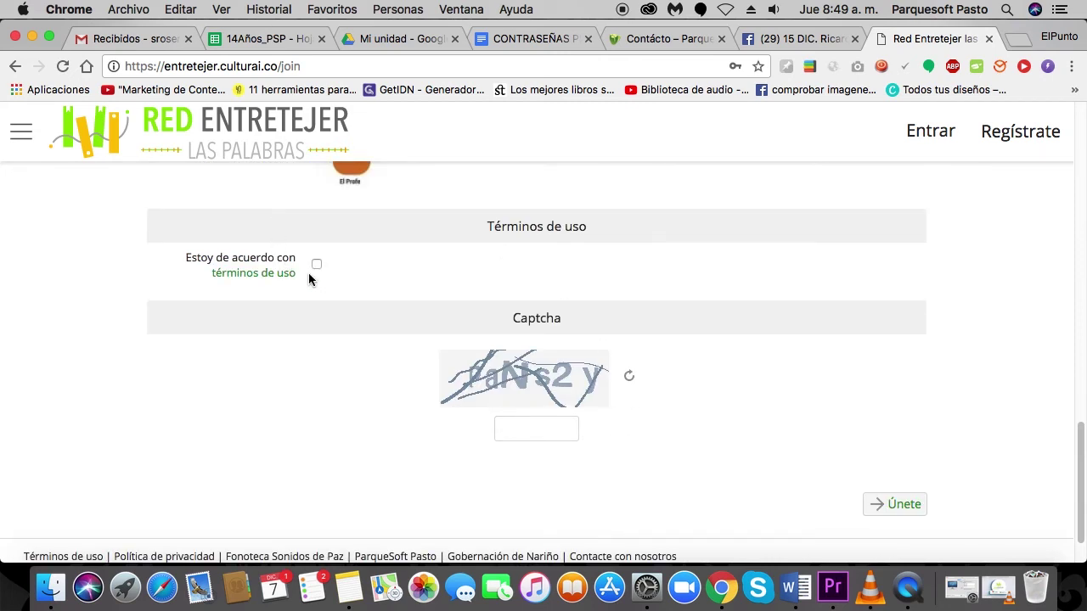
Read the Términos de uso page in a new tab, then close it.
left_click(264, 279)
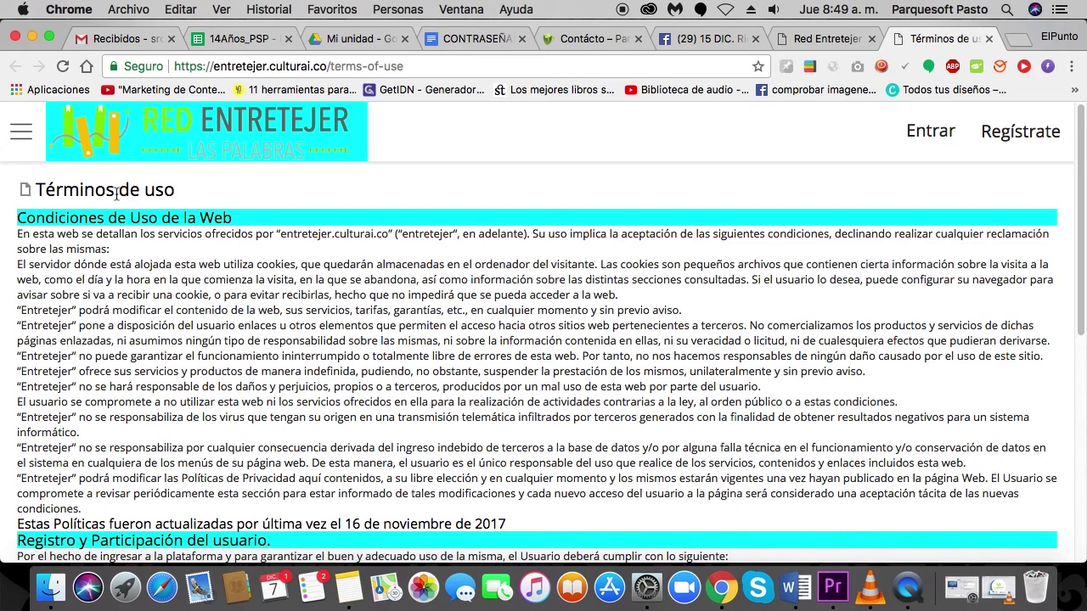
scroll(828, 333, "down", 3)
scroll(828, 333, "down", 8)
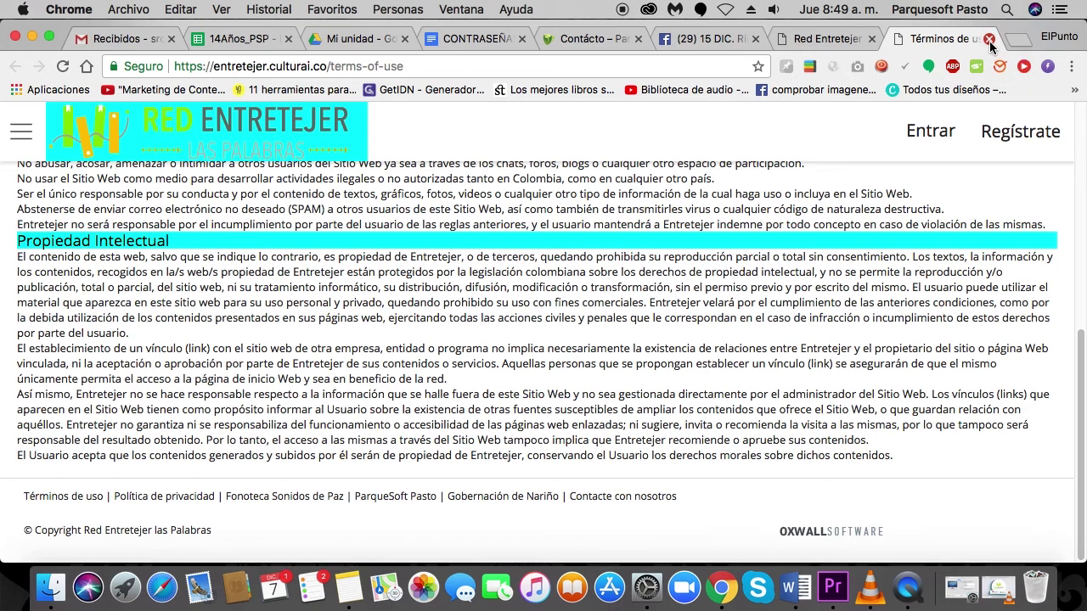
left_click(989, 39)
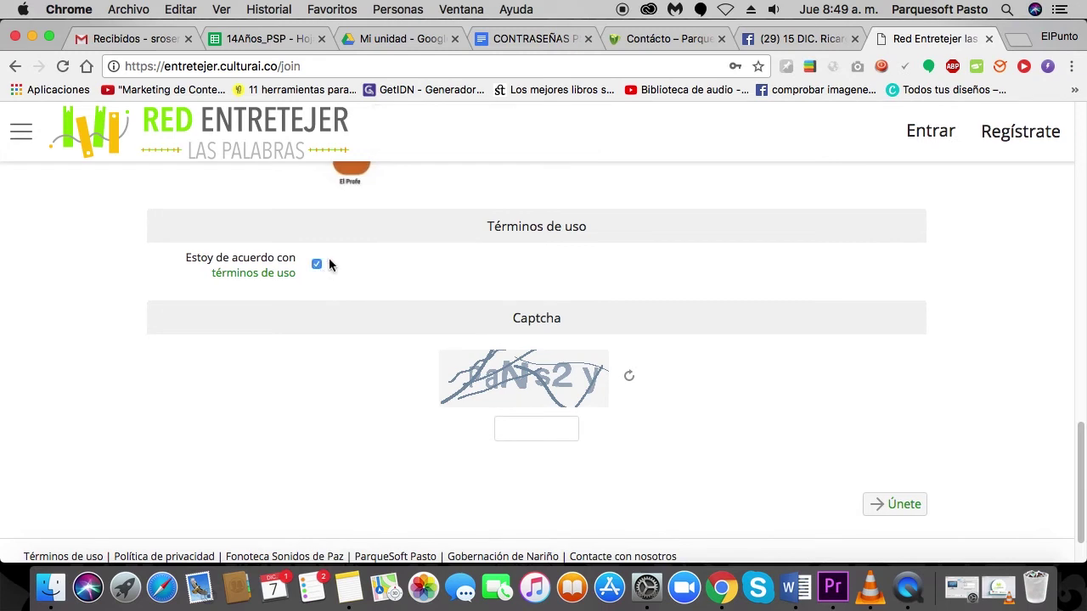
Enter the captcha characters from the image and submit the sign-up with Únete.
left_click(531, 425)
type("ScNtup")
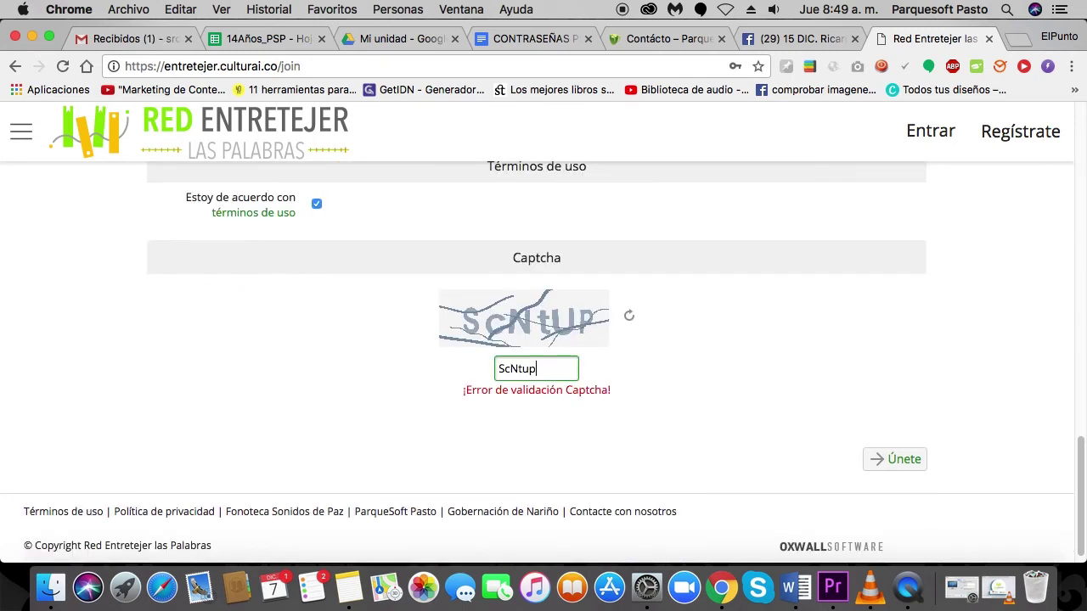
left_click(911, 458)
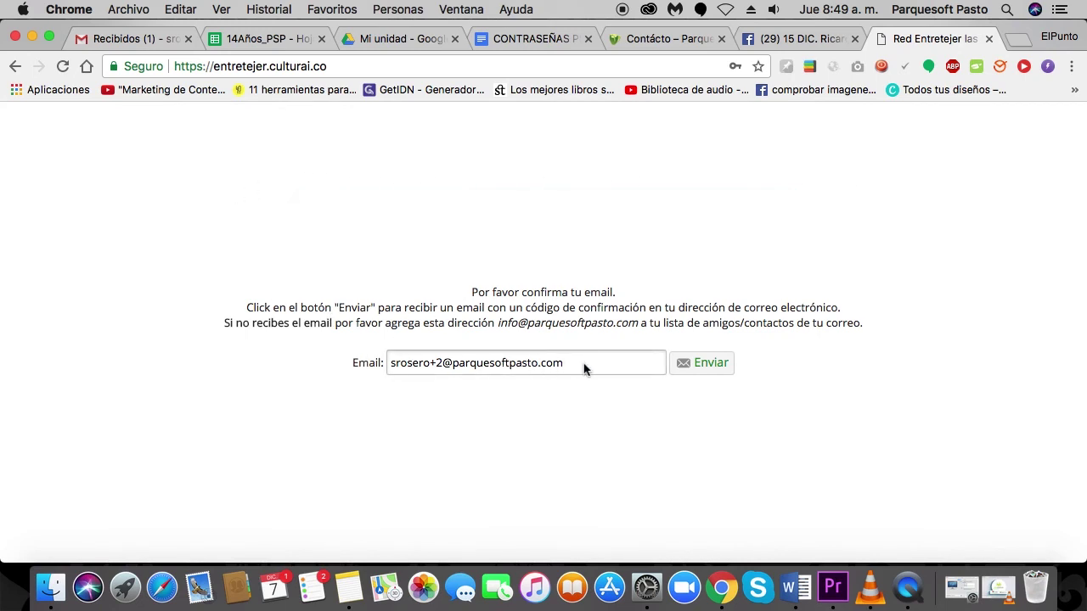
Send the confirmation code to the prefilled account e-mail with Enviar.
left_click(715, 363)
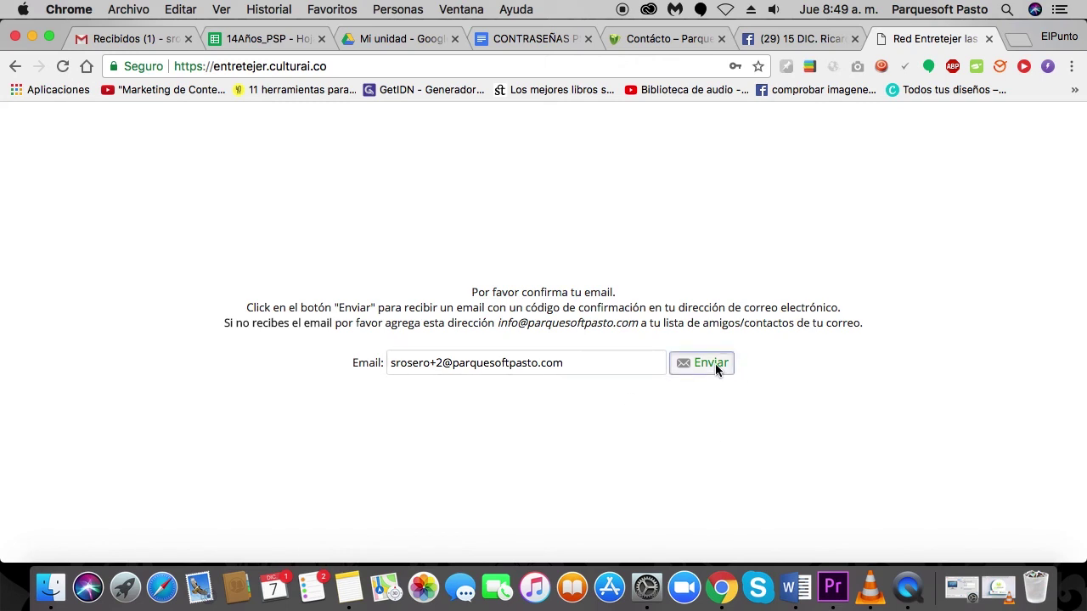